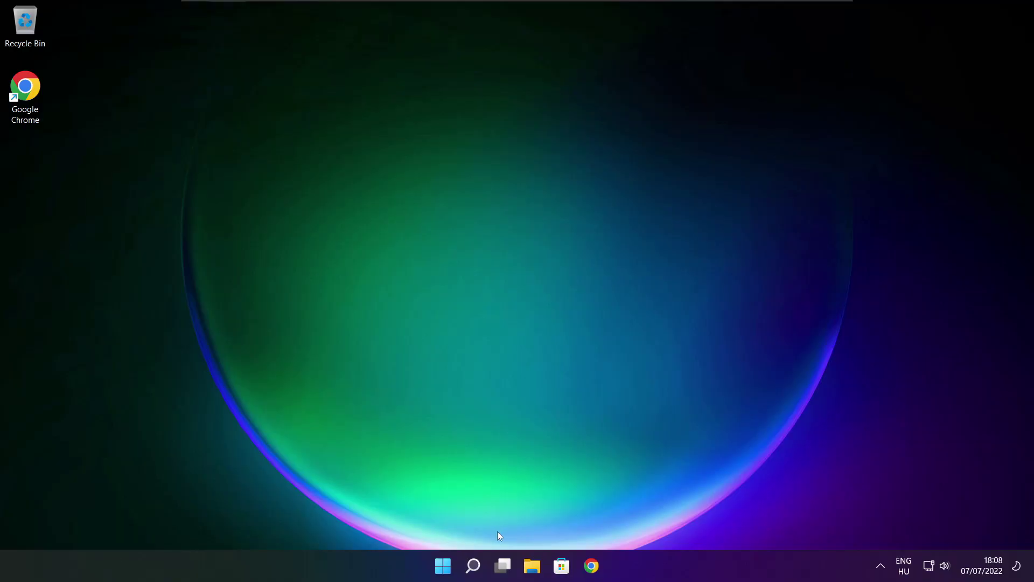
Search for 'device manager' and launch Device Manager from the best match.
left_click(478, 571)
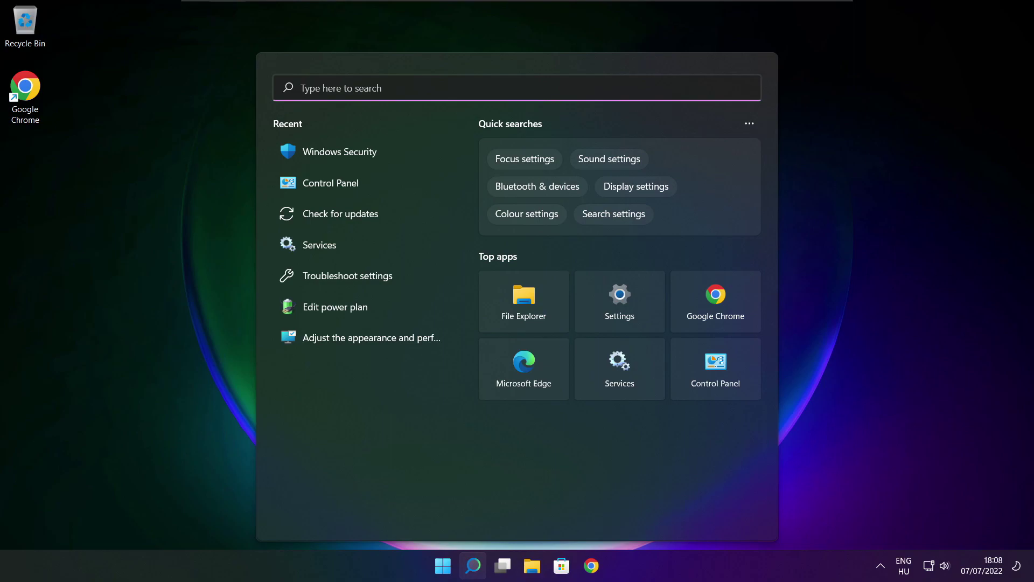
type("de")
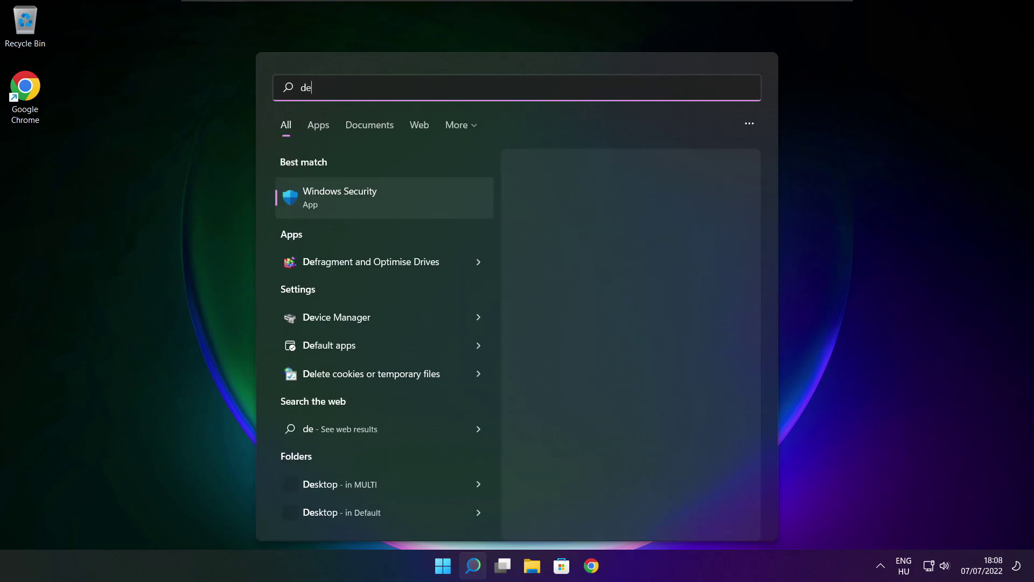
type("vice man")
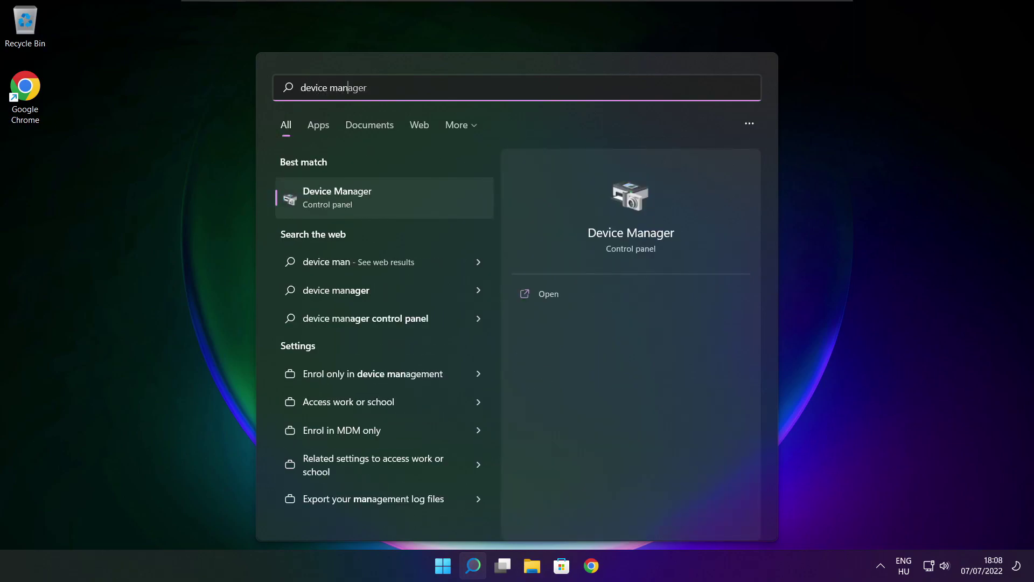
type("ager")
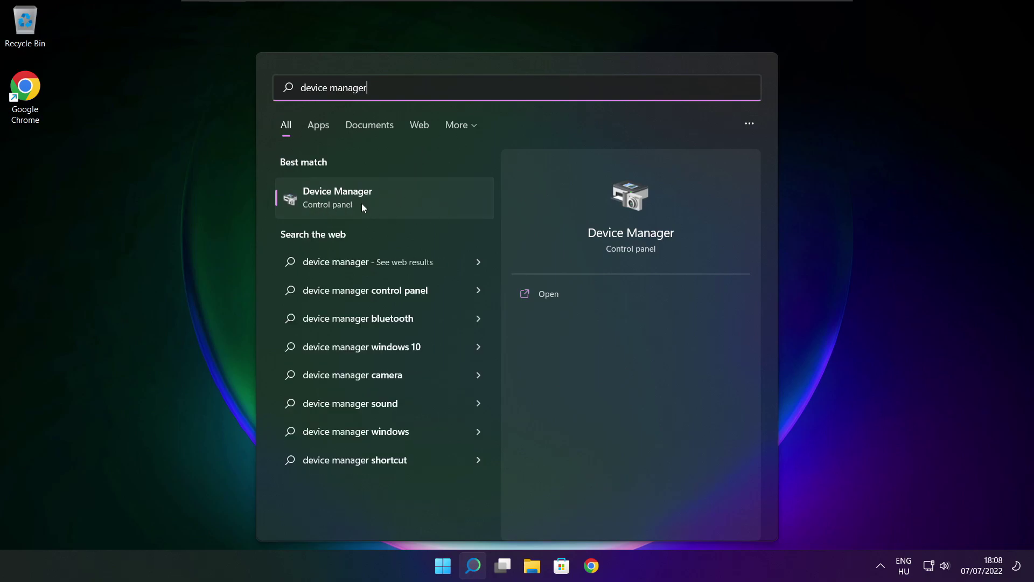
left_click(424, 201)
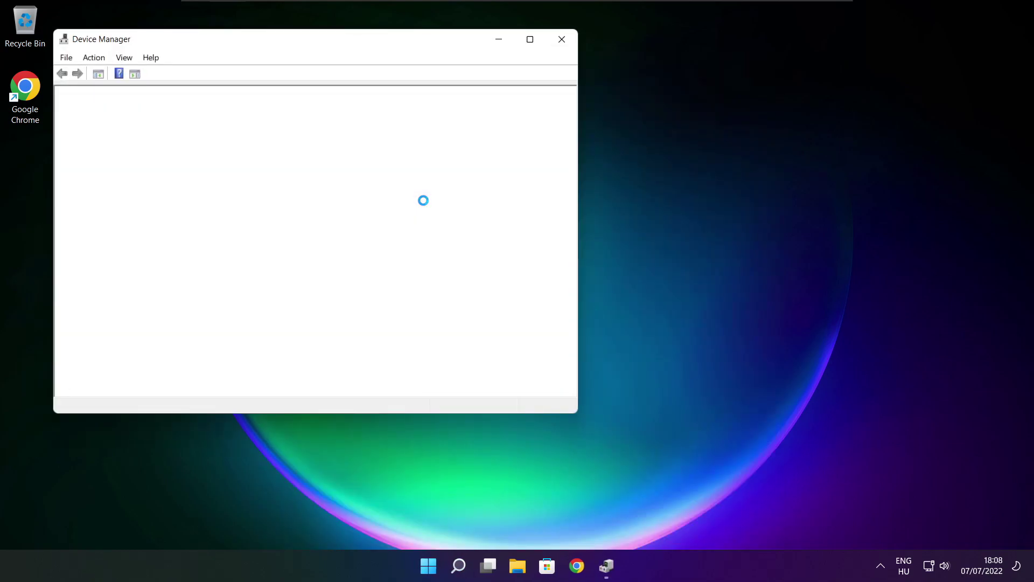
Search automatically for a VMware SVGA 3D driver update; the best driver is already installed.
left_click(531, 44)
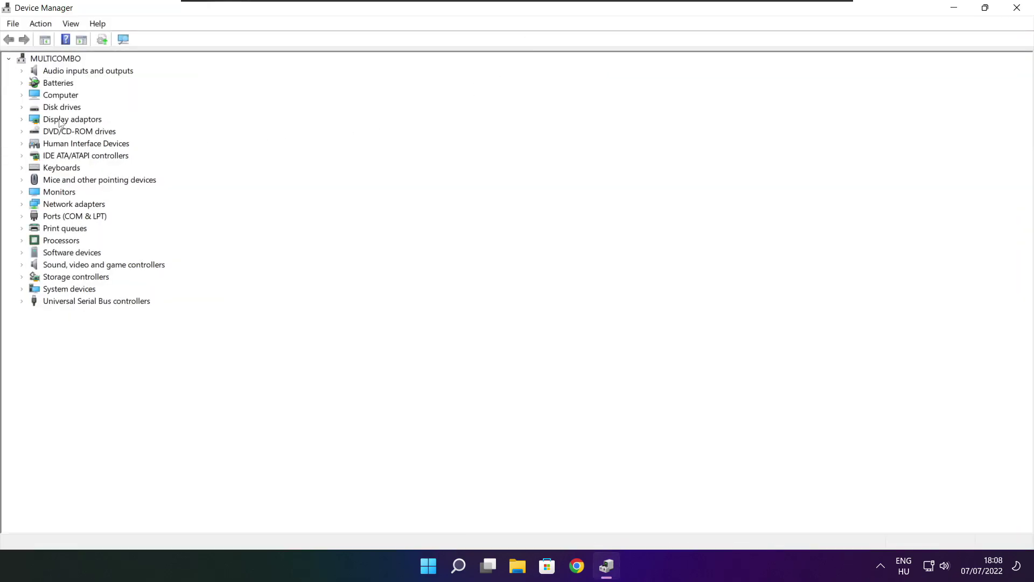
left_click(60, 122)
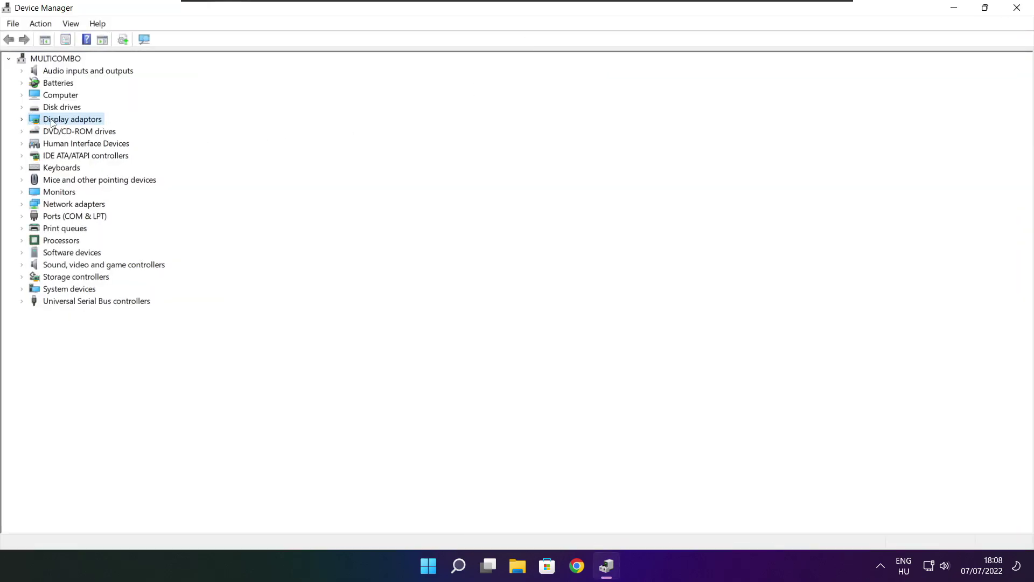
left_click(22, 120)
left_click(102, 134)
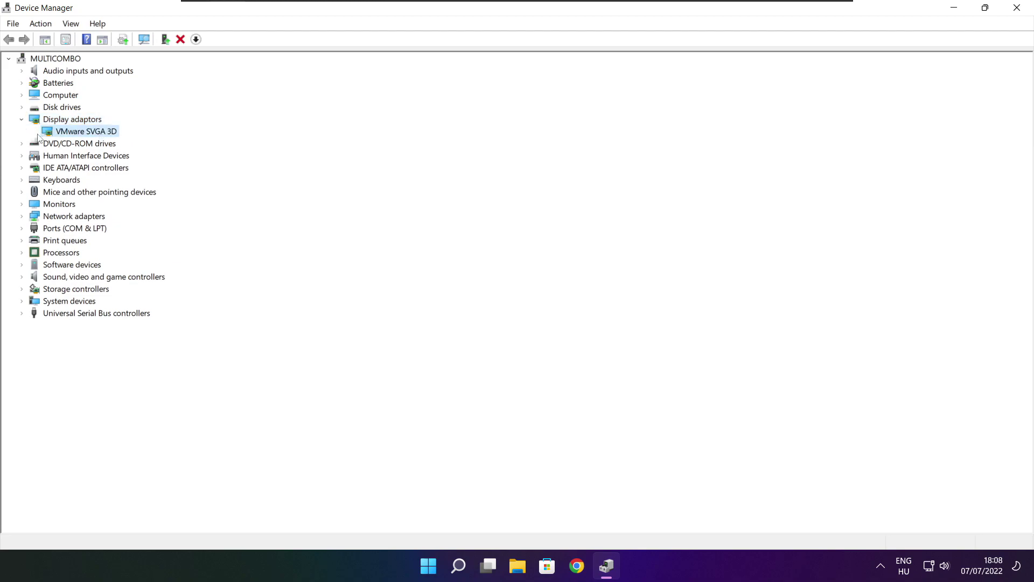
right_click(74, 131)
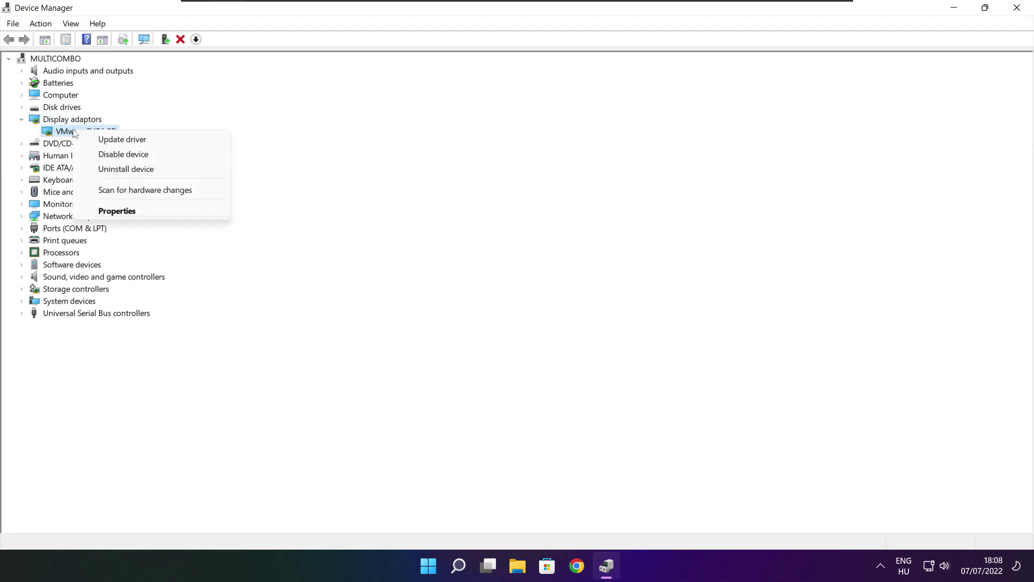
left_click(149, 142)
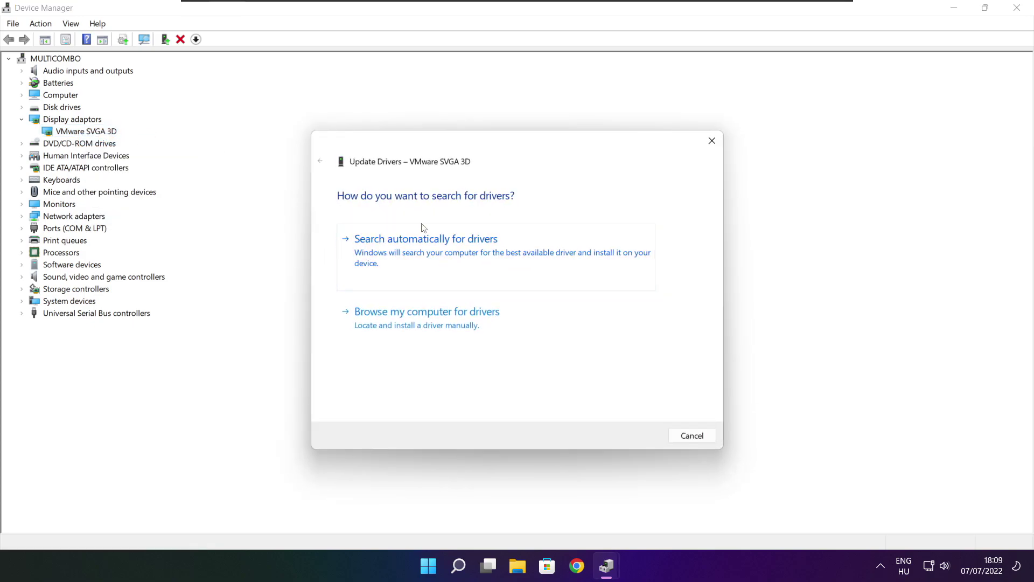
left_click(475, 260)
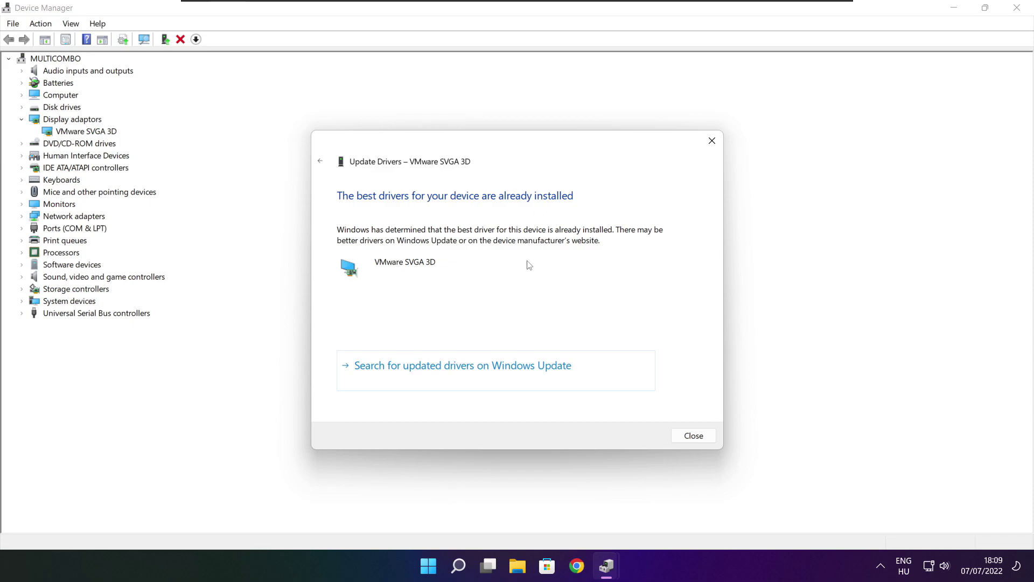
left_click(693, 436)
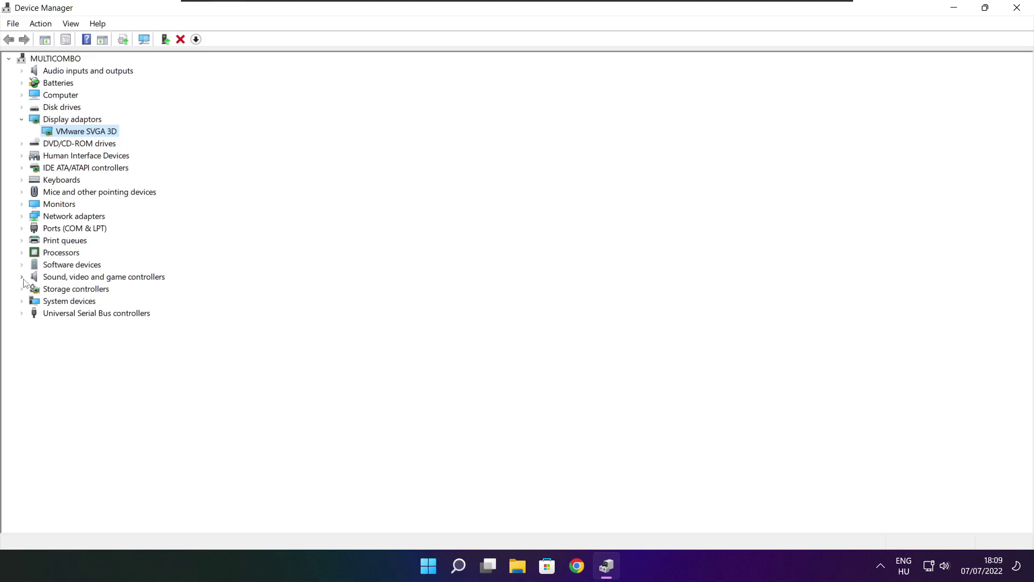
Confirm the High Definition Audio Device driver is up to date, then close Device Manager.
left_click(46, 278)
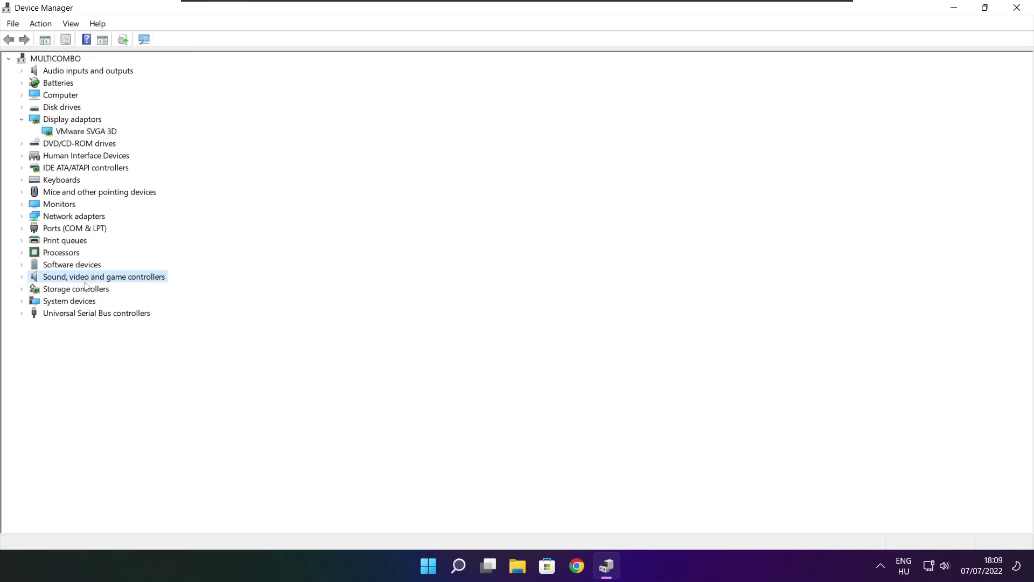
left_click(22, 278)
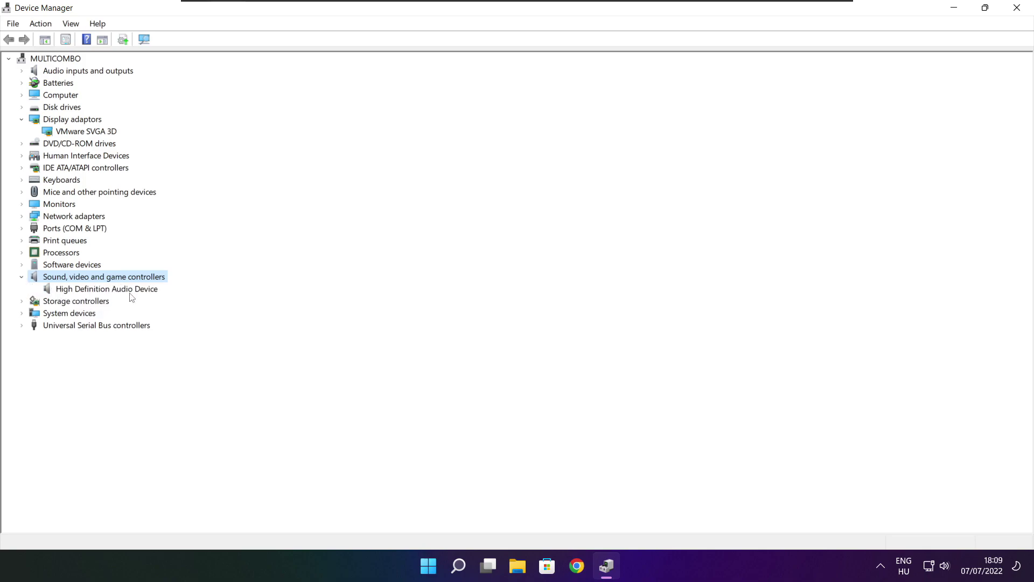
left_click(101, 291)
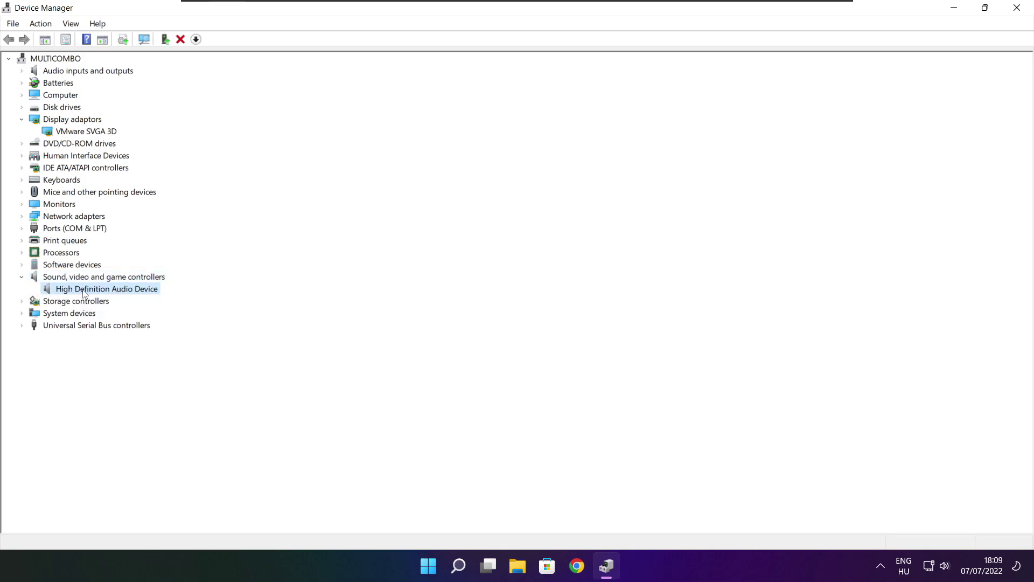
right_click(101, 293)
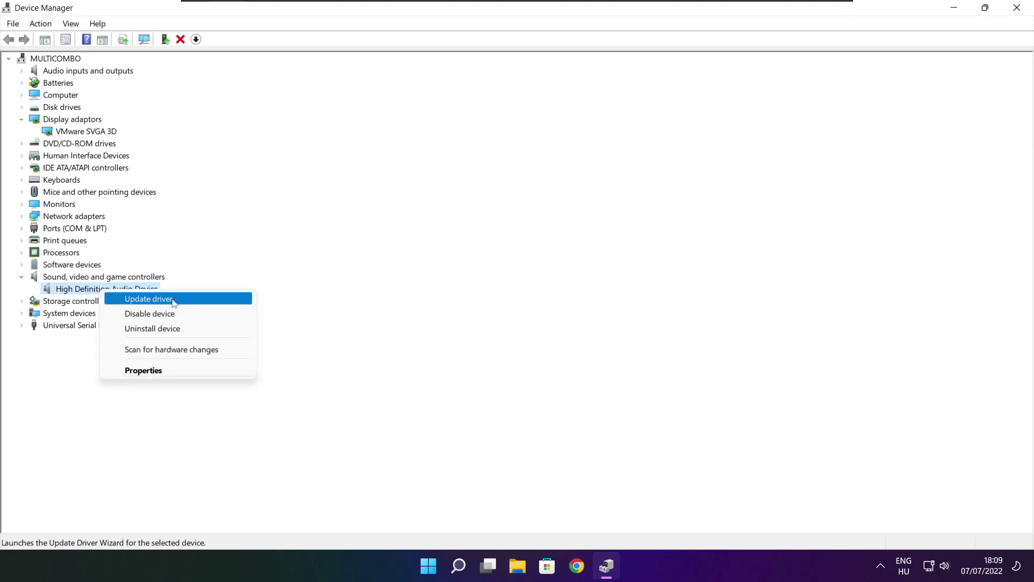
left_click(202, 301)
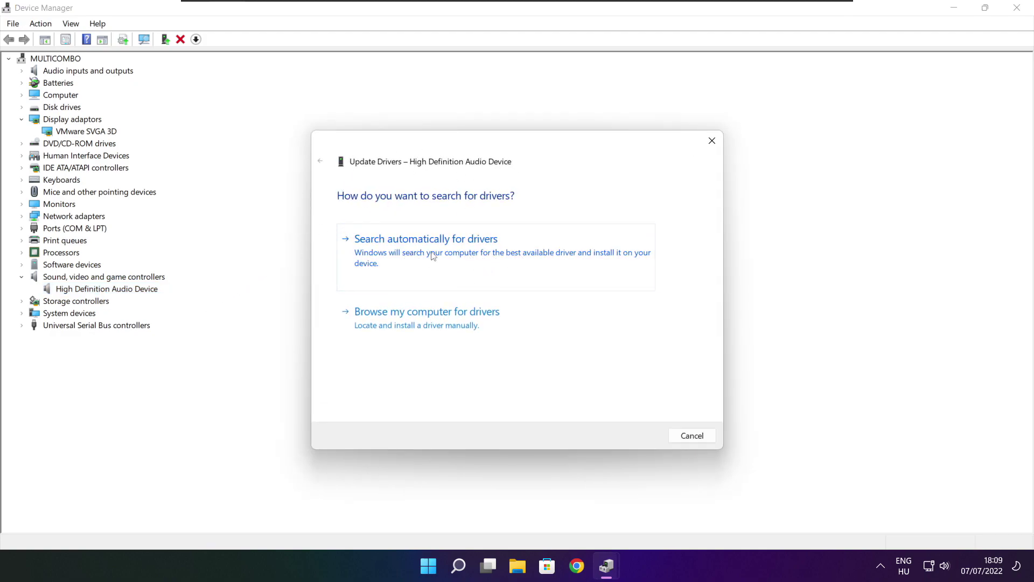
left_click(450, 257)
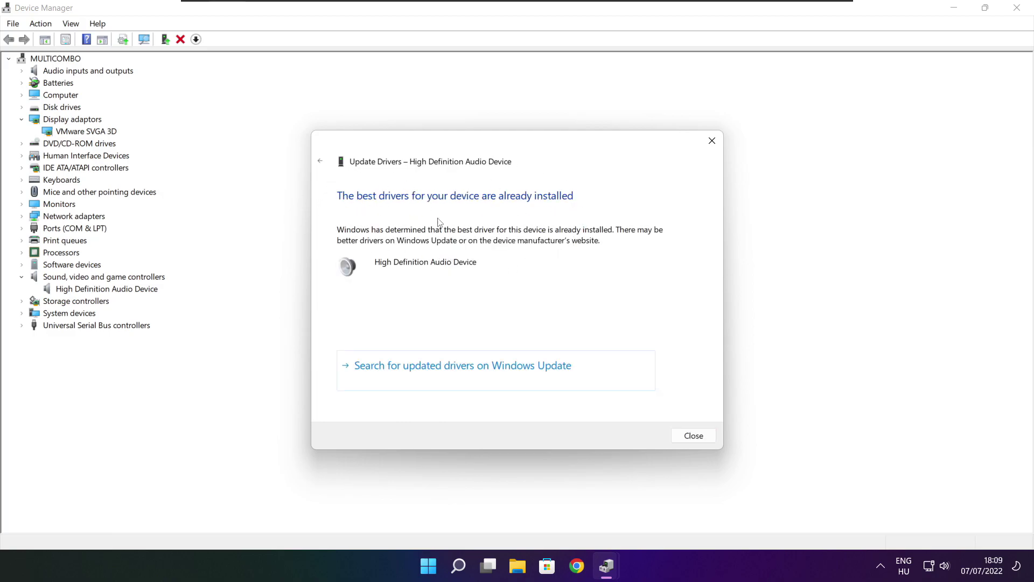
left_click(693, 436)
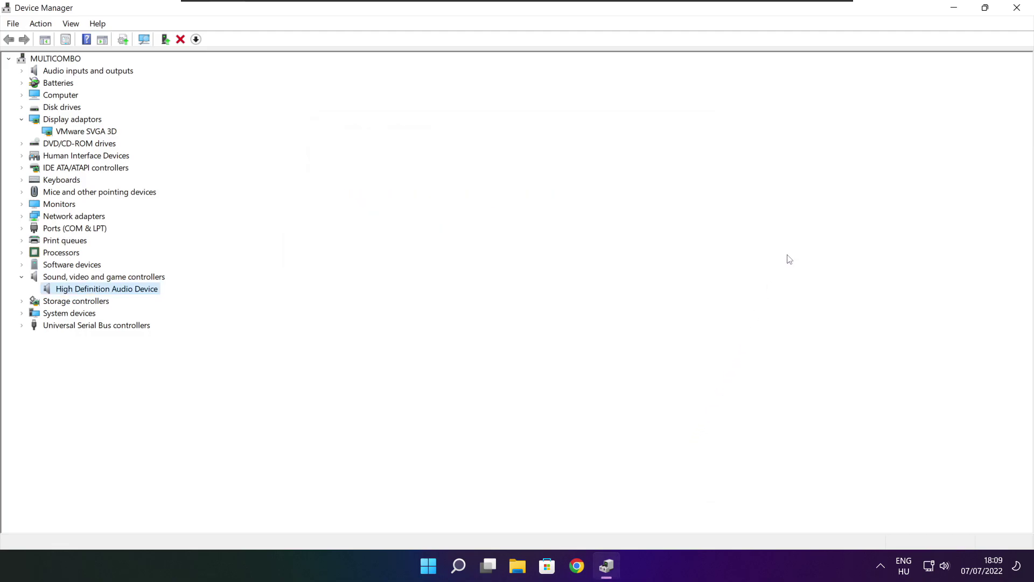
left_click(1020, 9)
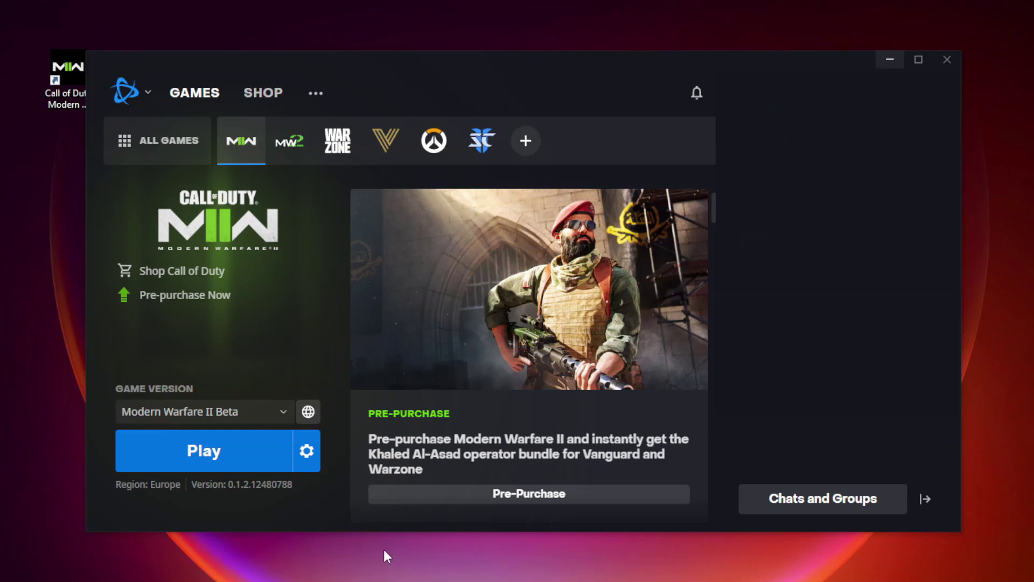
Run Scan and Repair on Modern Warfare II in Battle.net, then minimize the launcher.
left_click(307, 452)
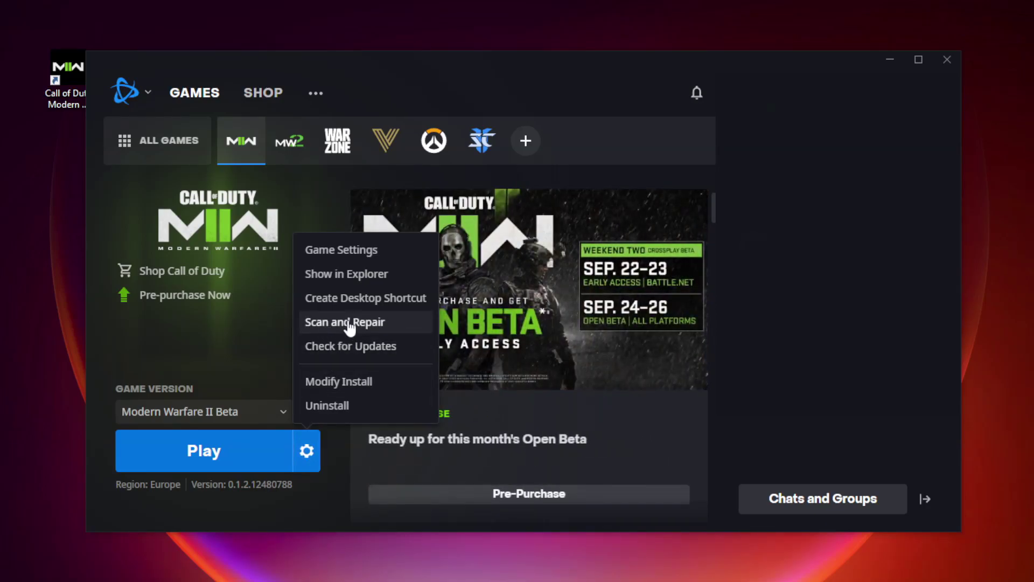
left_click(409, 324)
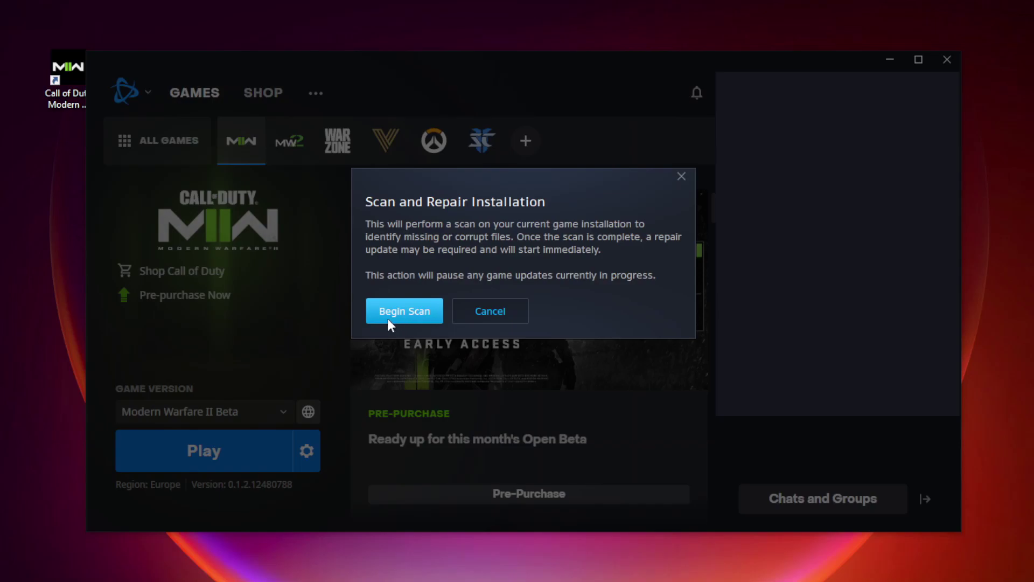
left_click(403, 313)
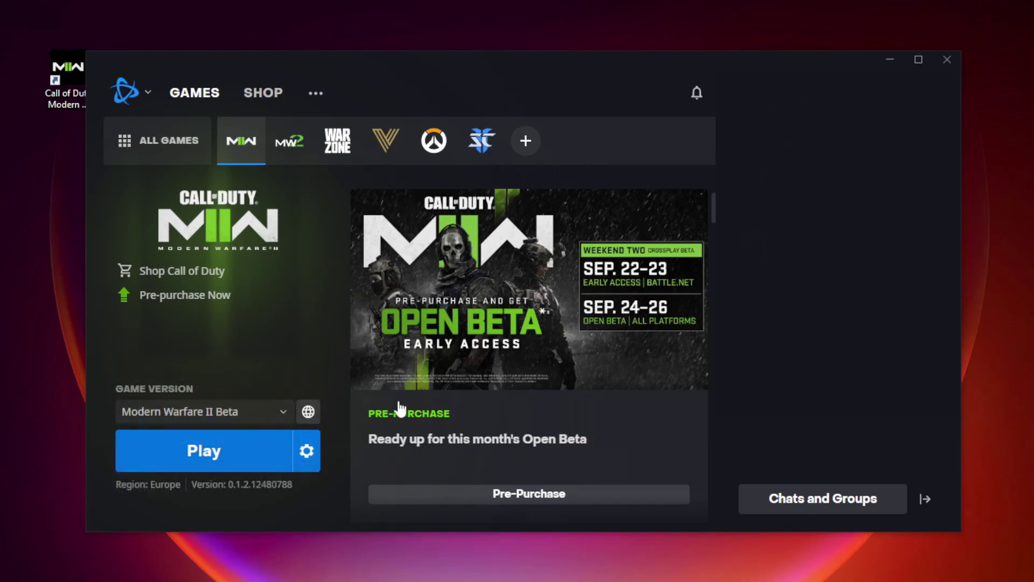
left_click(890, 64)
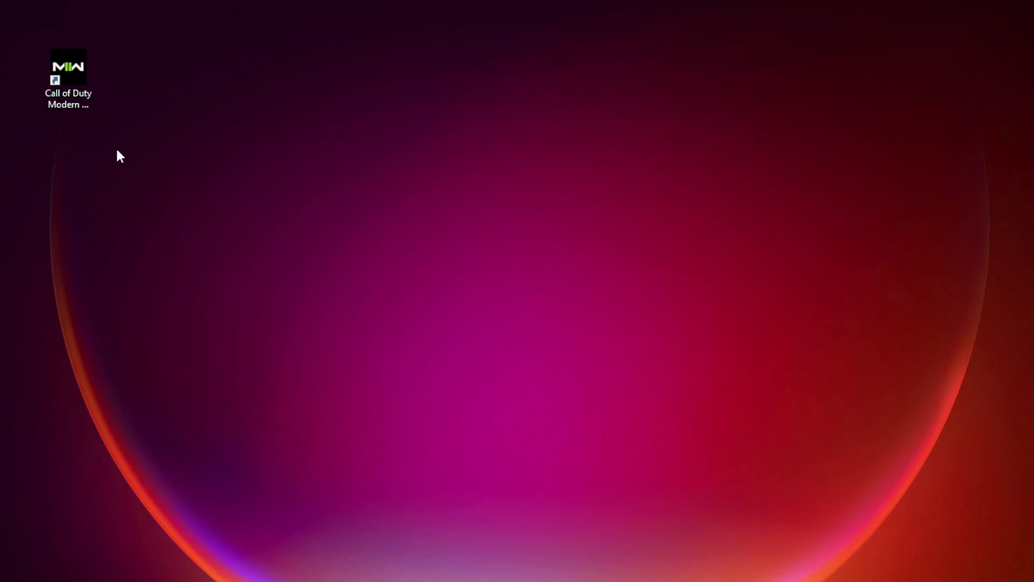
Set the Modern Warfare II shortcut to Windows 8 compatibility, run as administrator, without fullscreen optimizations.
left_click(68, 70)
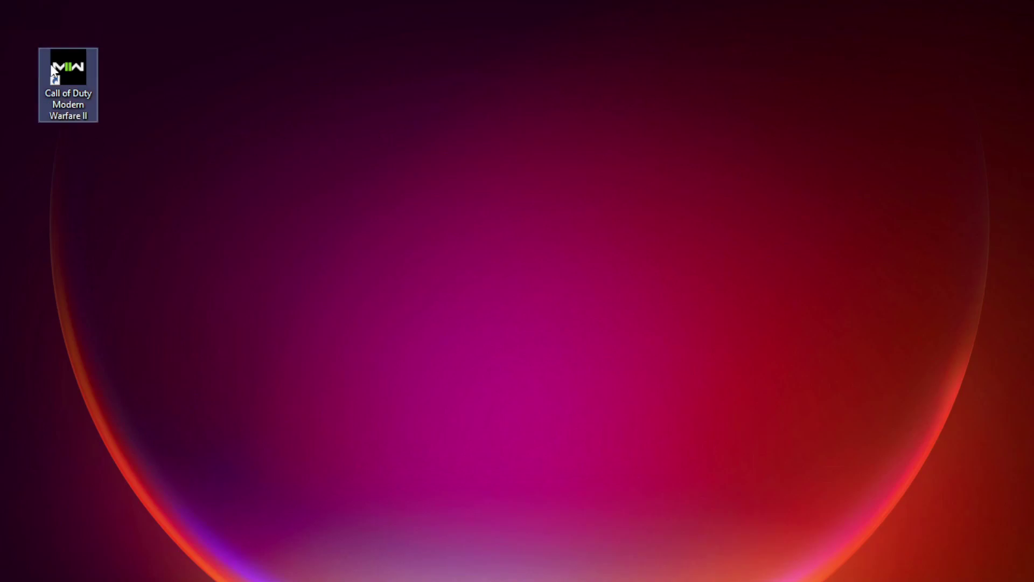
right_click(78, 66)
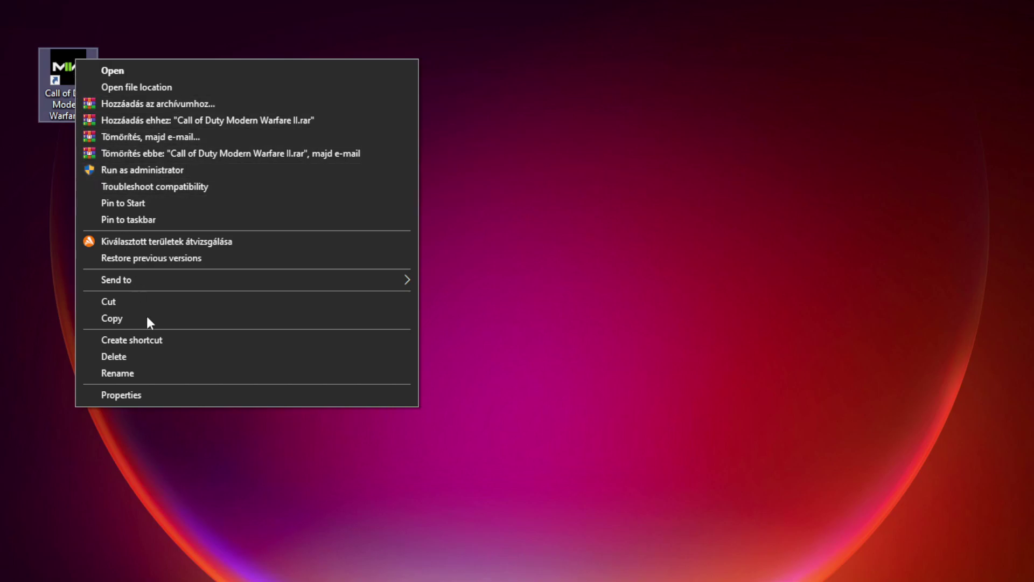
left_click(262, 393)
left_click_drag(214, 74, 504, 101)
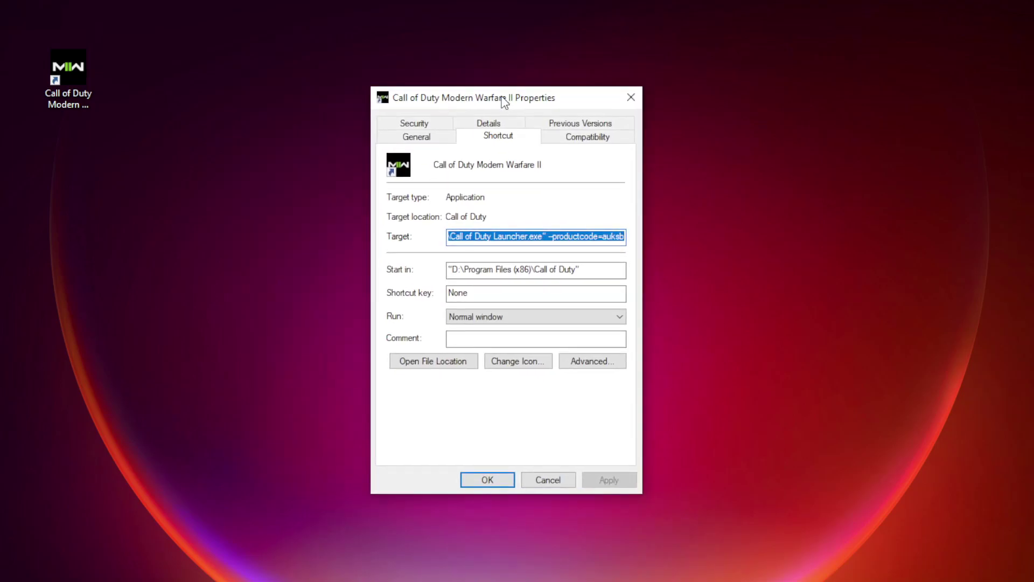
left_click(594, 141)
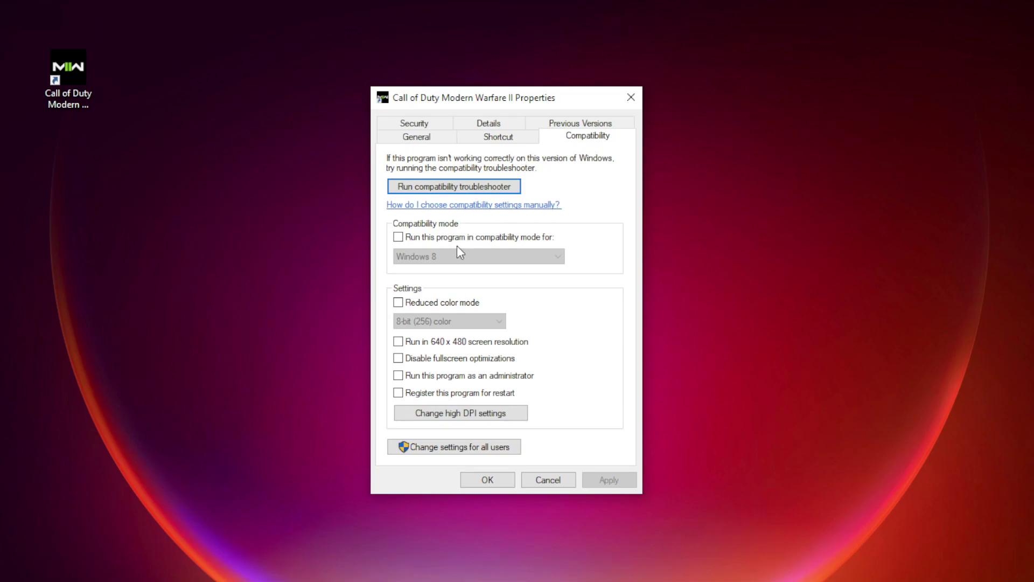
left_click(473, 238)
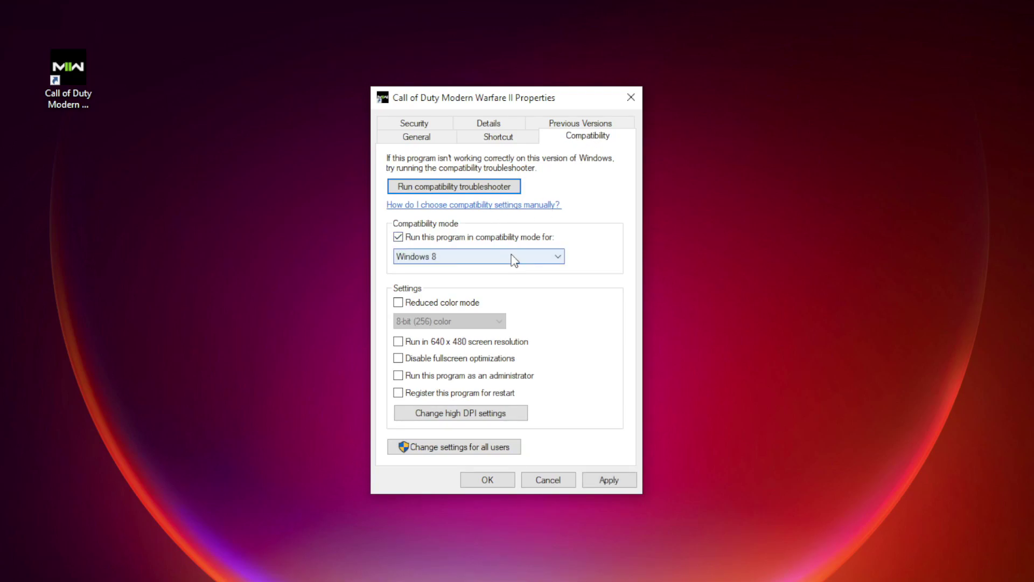
left_click(513, 257)
left_click(466, 351)
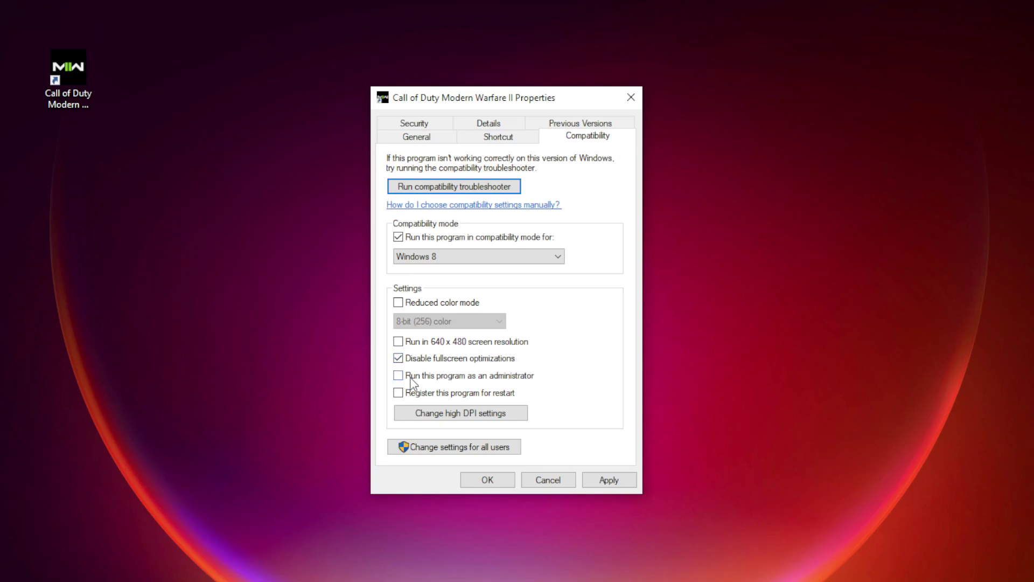
left_click(429, 377)
left_click(609, 480)
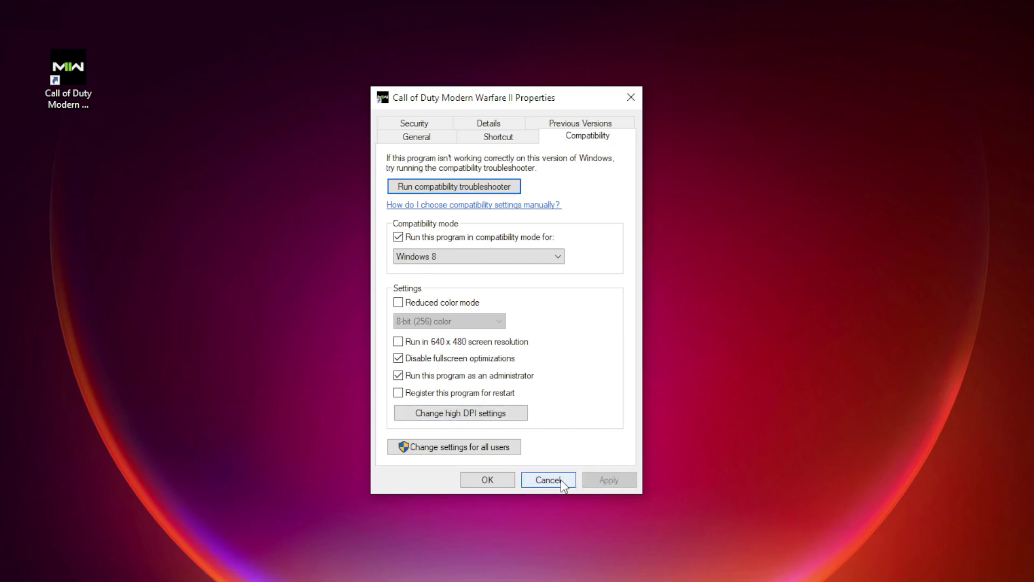
left_click(508, 483)
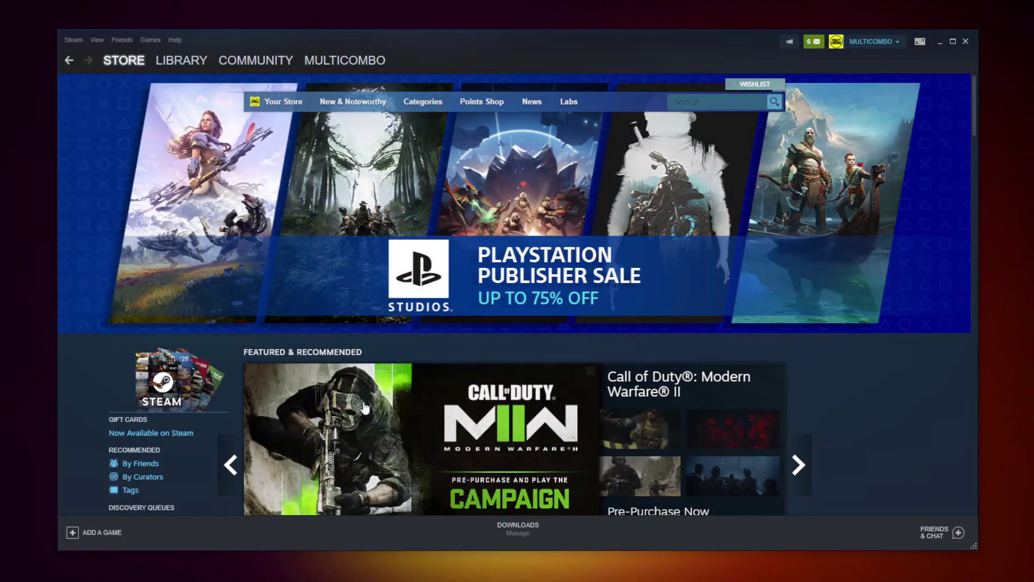
Turn off the Steam Overlay for Counter-Strike: Global Offensive in its properties.
mouse_move(184, 63)
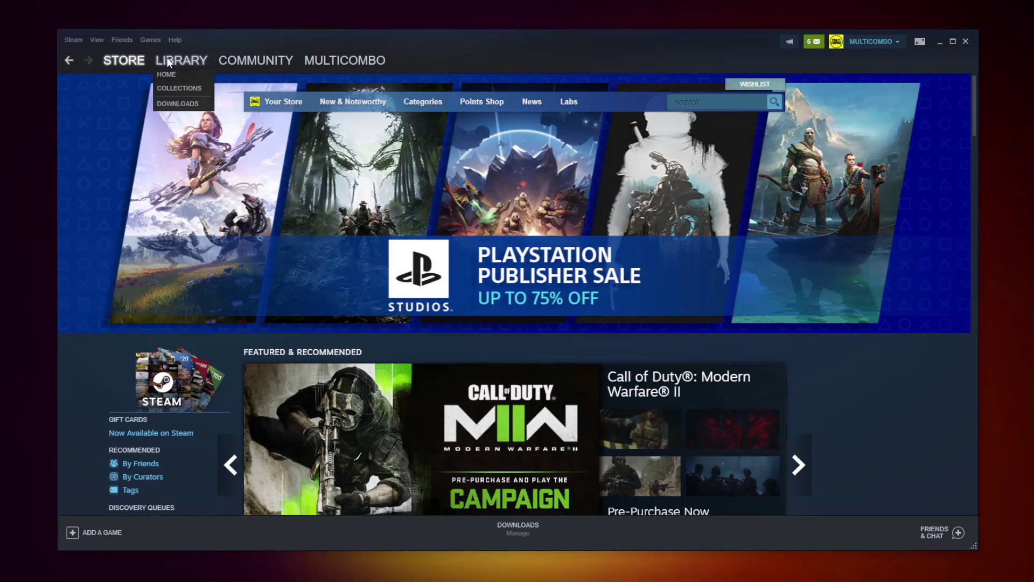
left_click(178, 61)
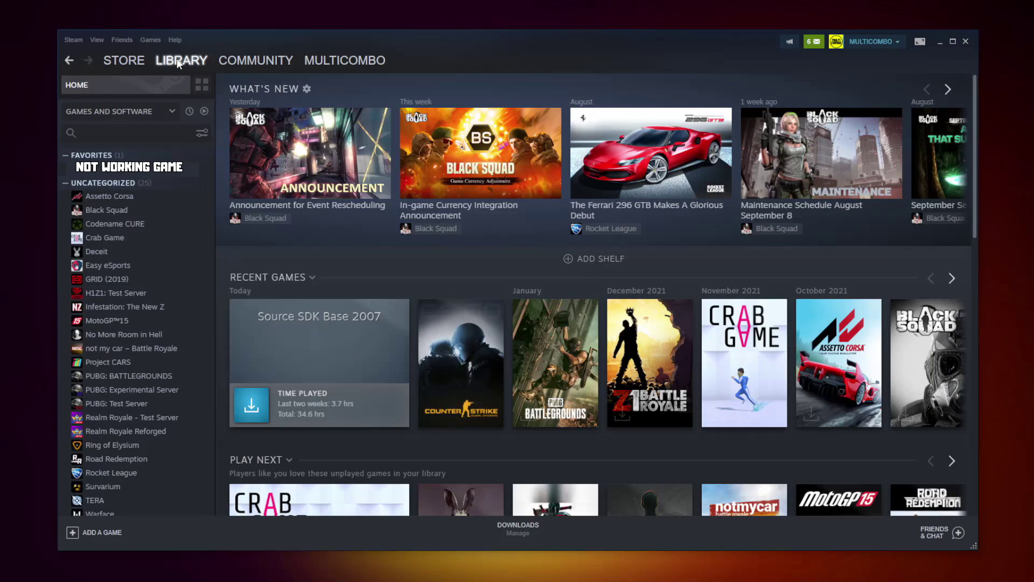
right_click(203, 175)
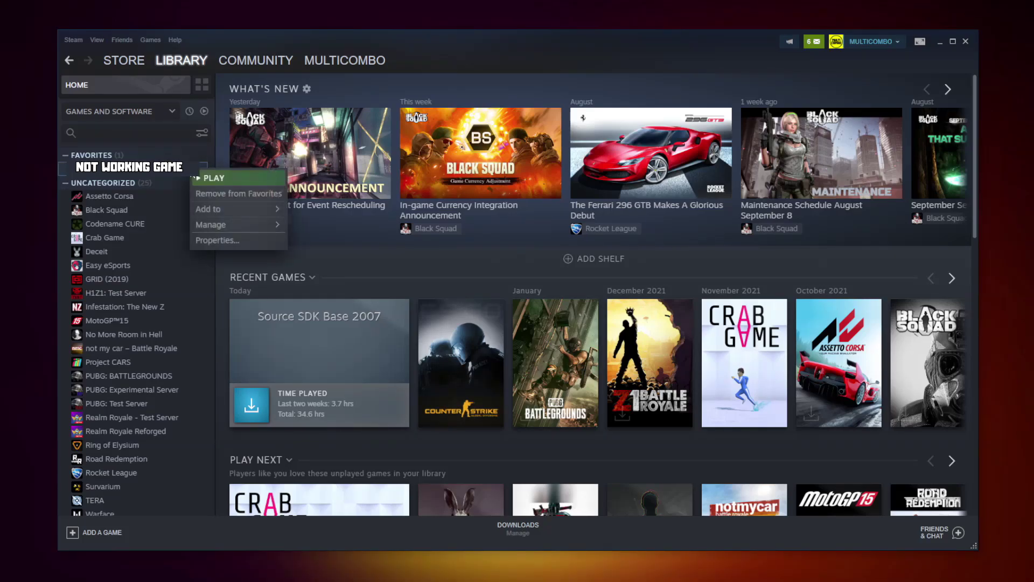
left_click(231, 240)
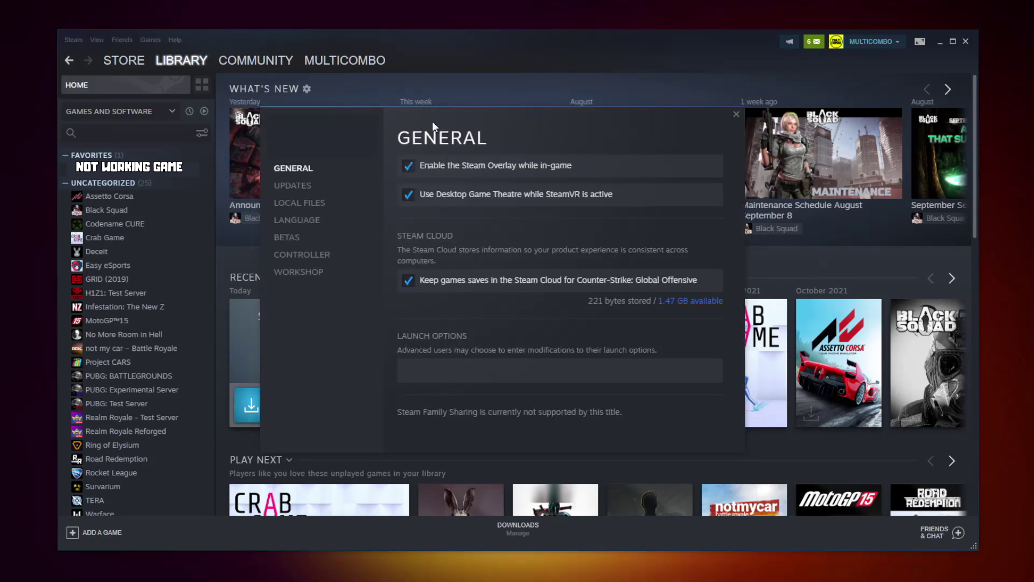
left_click(408, 166)
Verify integrity of the game files (all 3367 validated), then browse to its install folder.
left_click(304, 204)
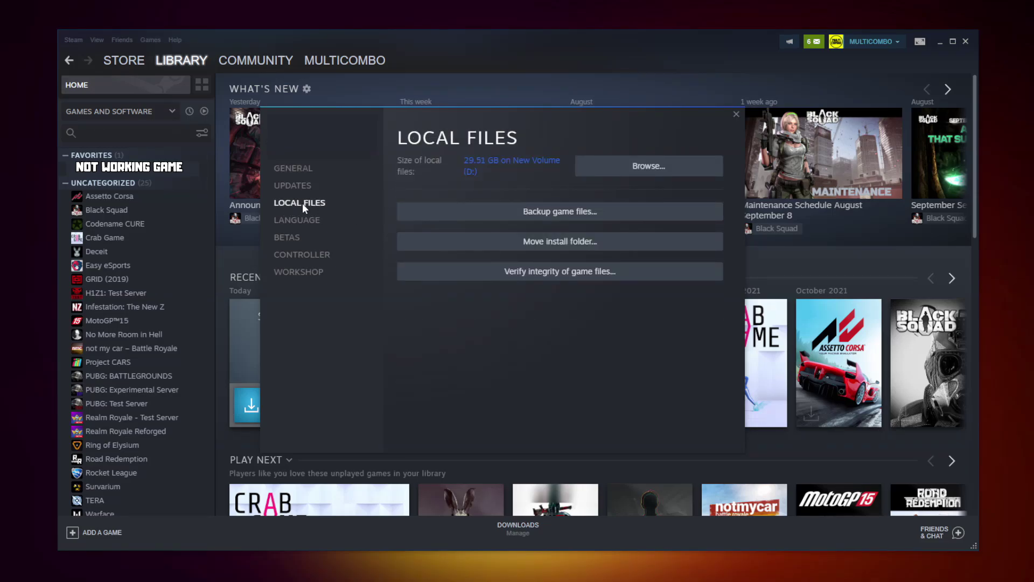
left_click(563, 273)
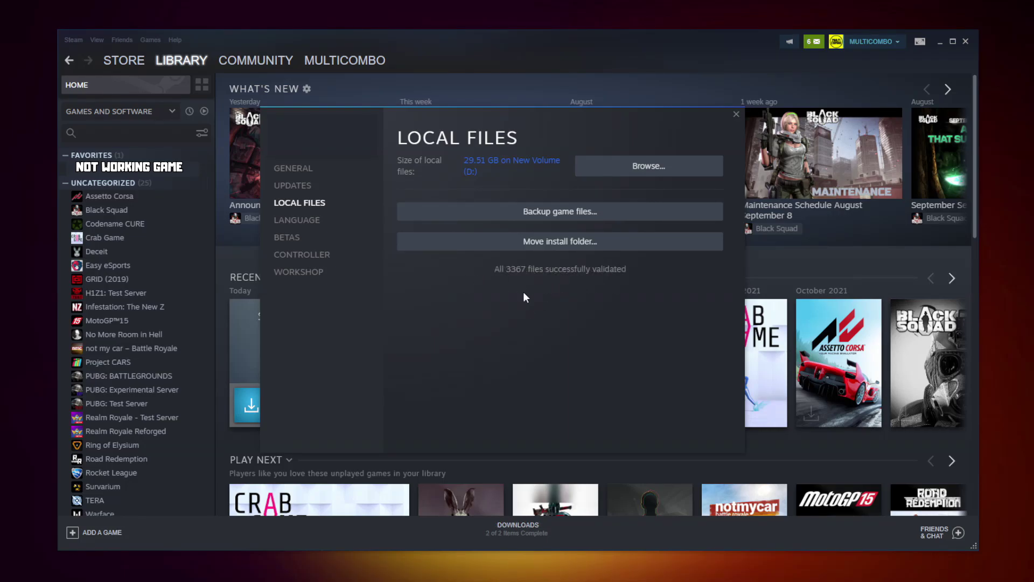
left_click(649, 173)
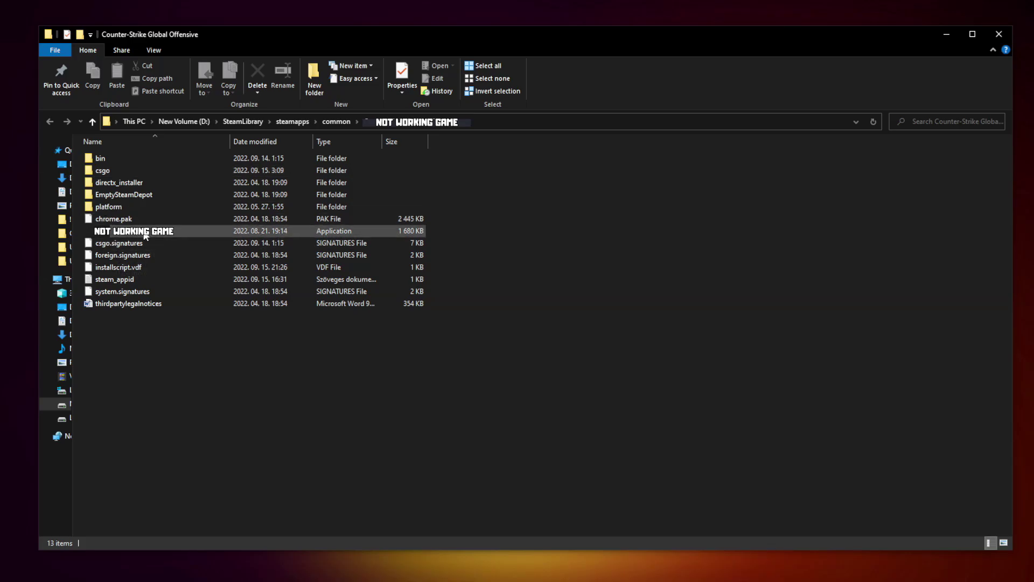
Set the game executable to Windows 8 compatibility, fullscreen optimizations off, run as administrator.
left_click(232, 231)
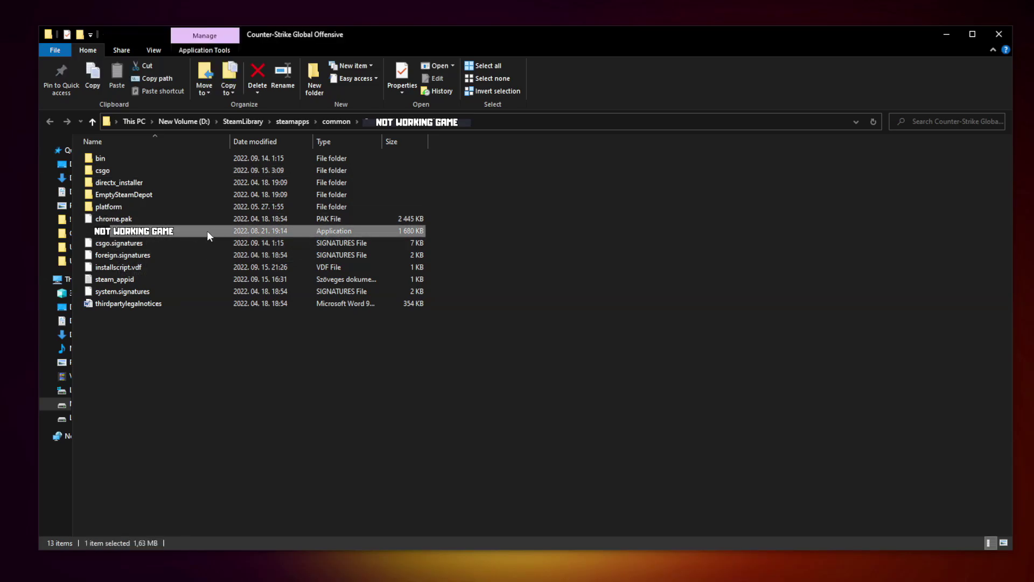
right_click(207, 232)
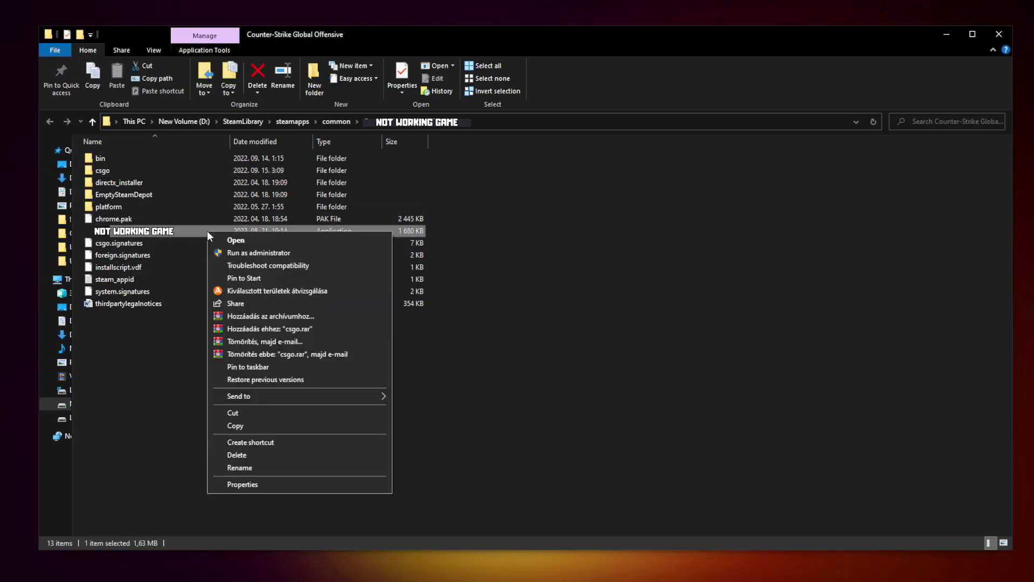
left_click(298, 483)
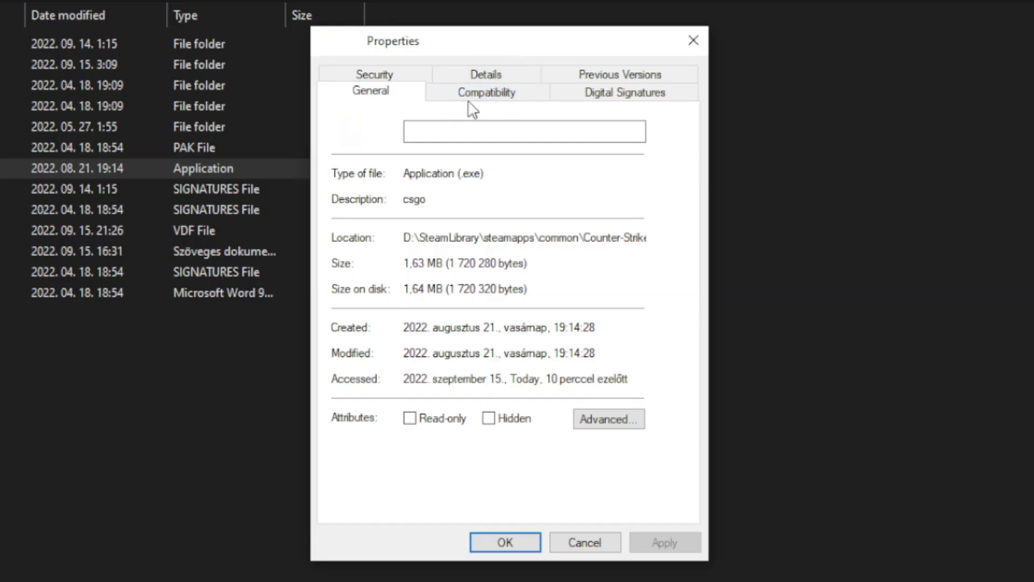
left_click(498, 102)
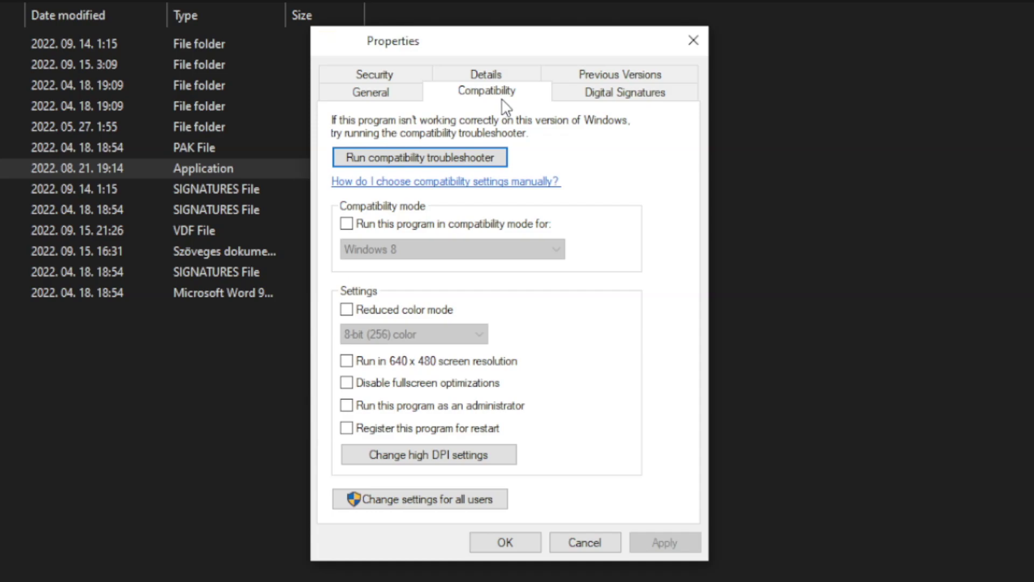
left_click(357, 228)
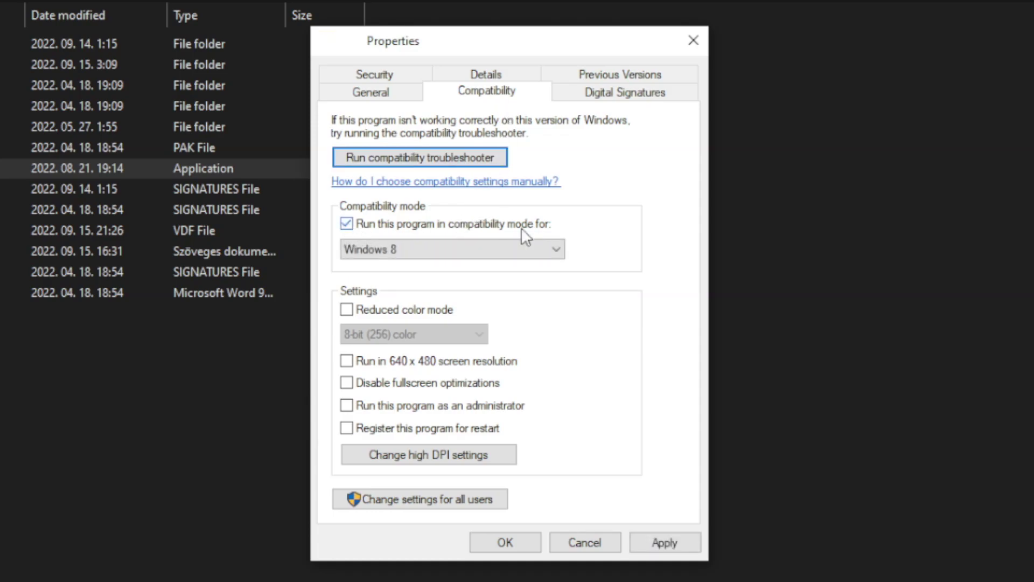
left_click(400, 244)
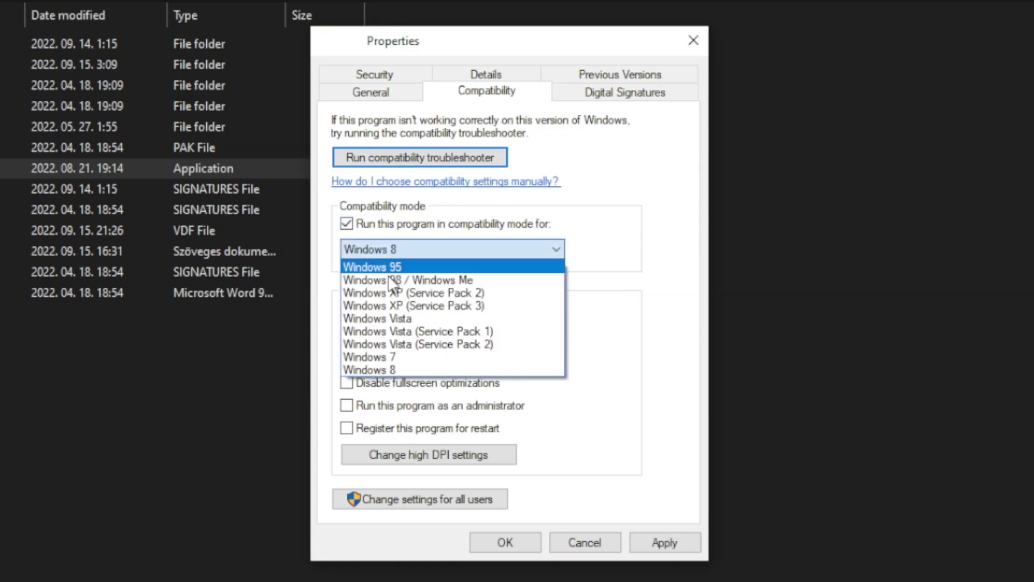
left_click(394, 370)
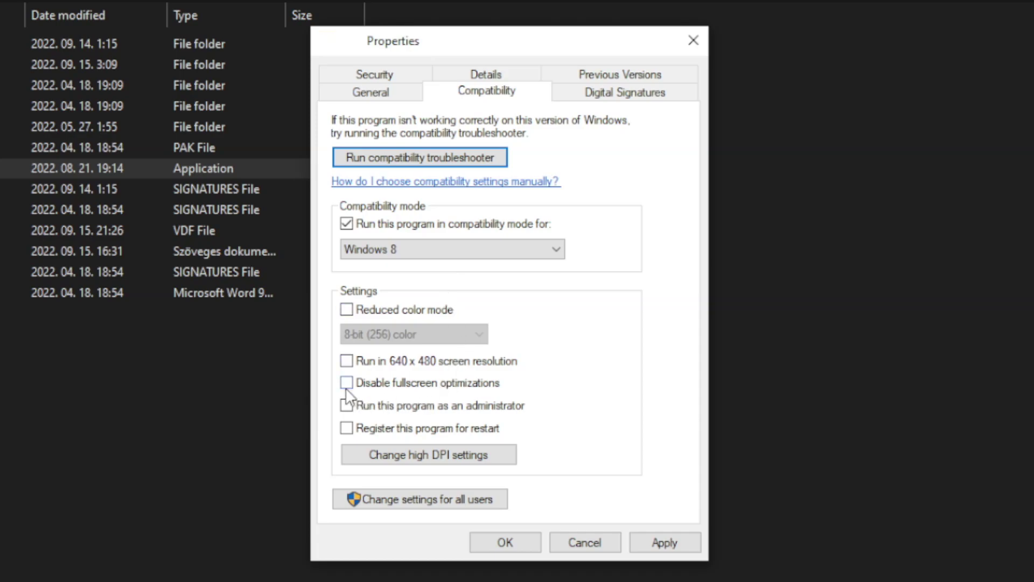
left_click(419, 387)
left_click(500, 412)
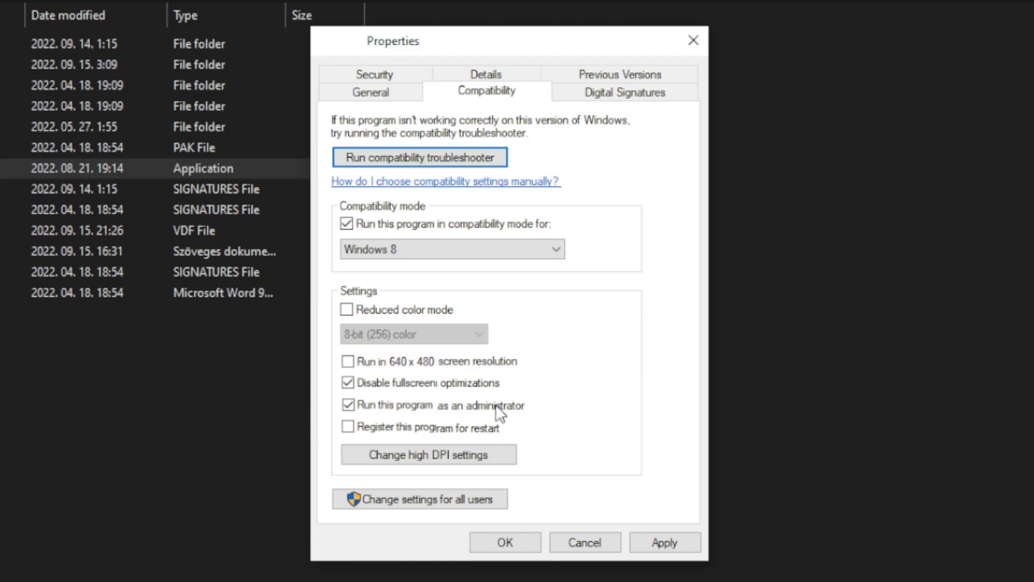
left_click(673, 544)
left_click(504, 545)
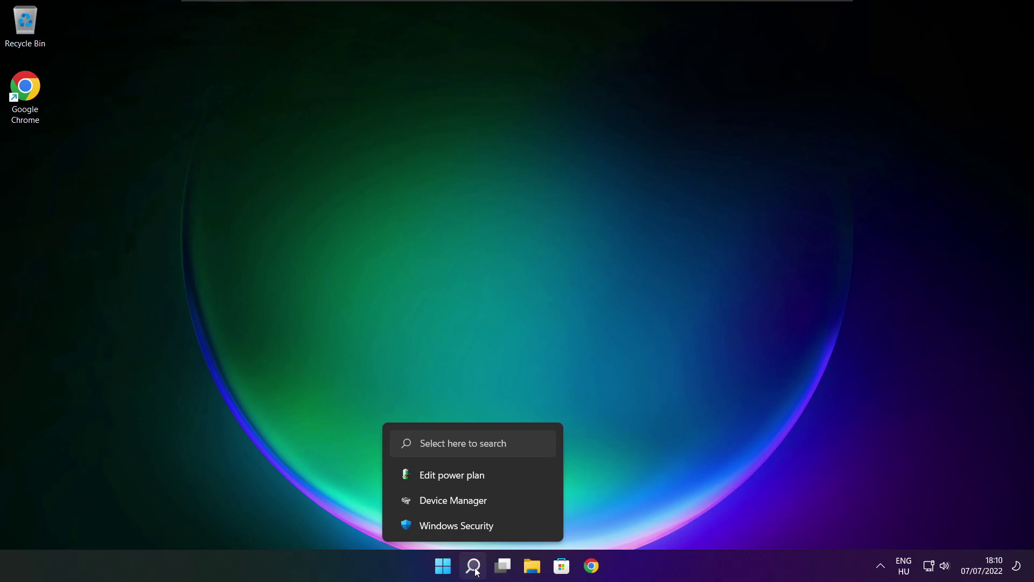
Via 'edit power plan', switch the active power plan from Balanced to High performance.
left_click(473, 565)
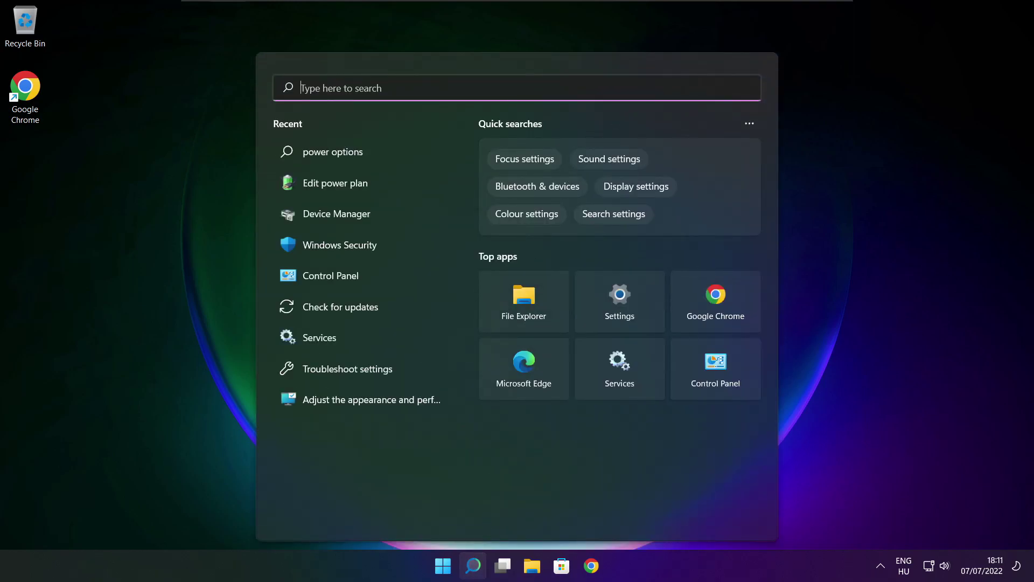
type("edit p")
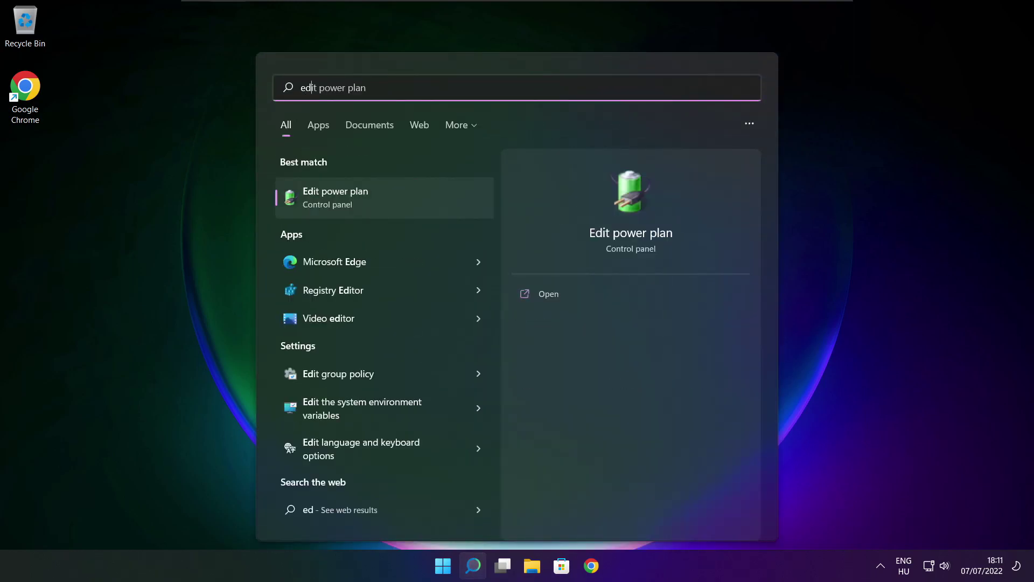
type("ower plan")
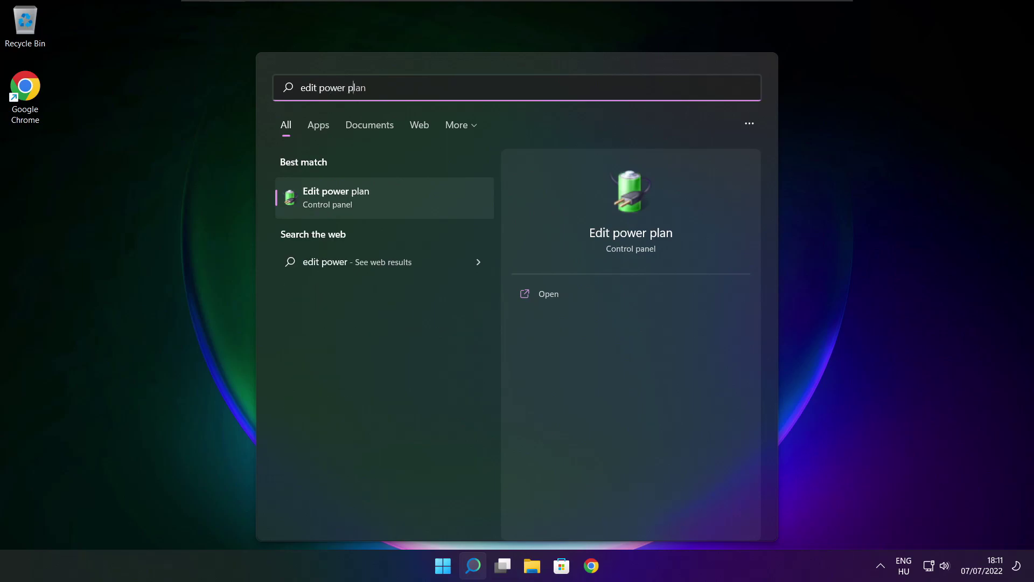
left_click(409, 202)
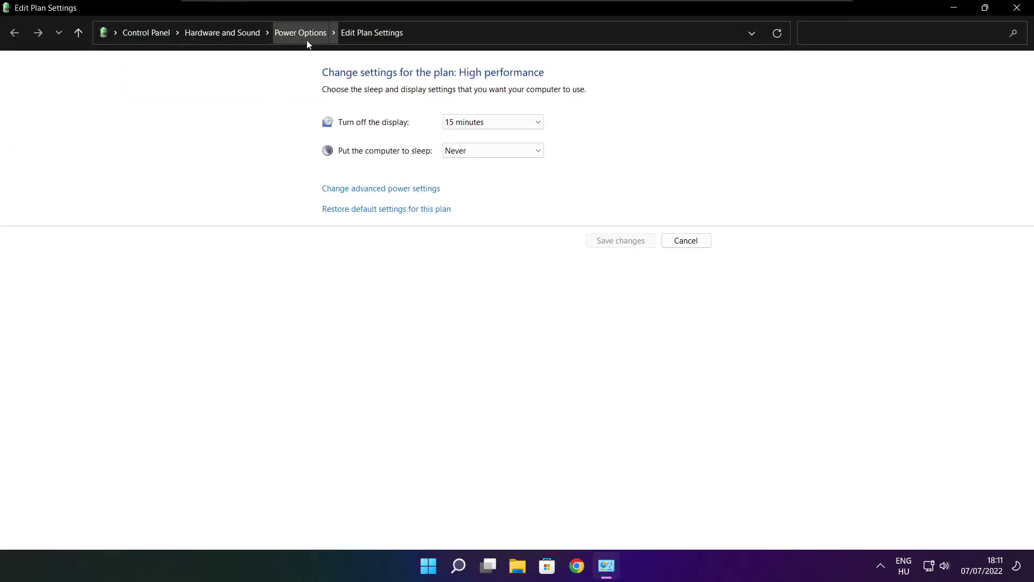
left_click(307, 39)
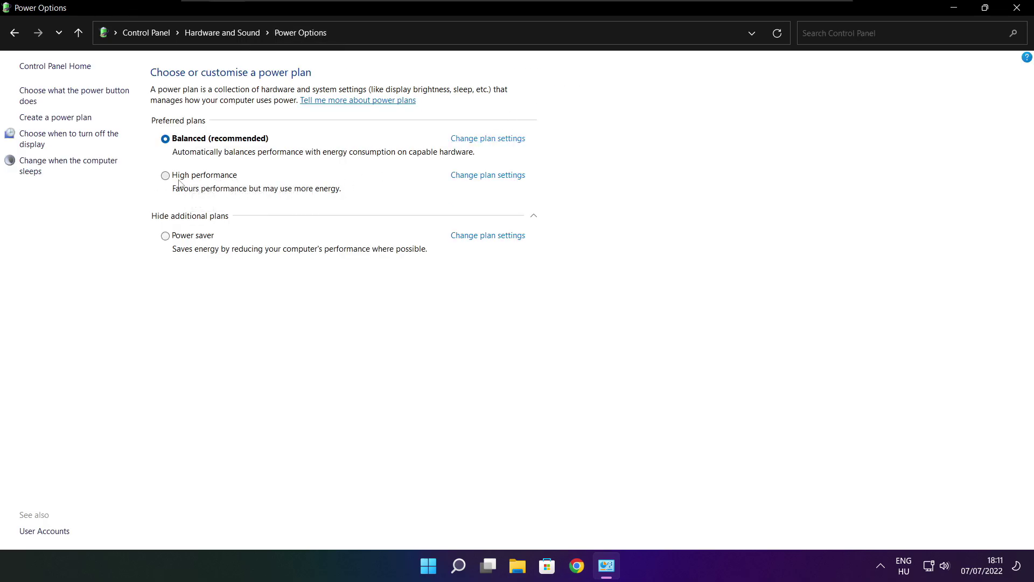
left_click(162, 175)
left_click(1020, 7)
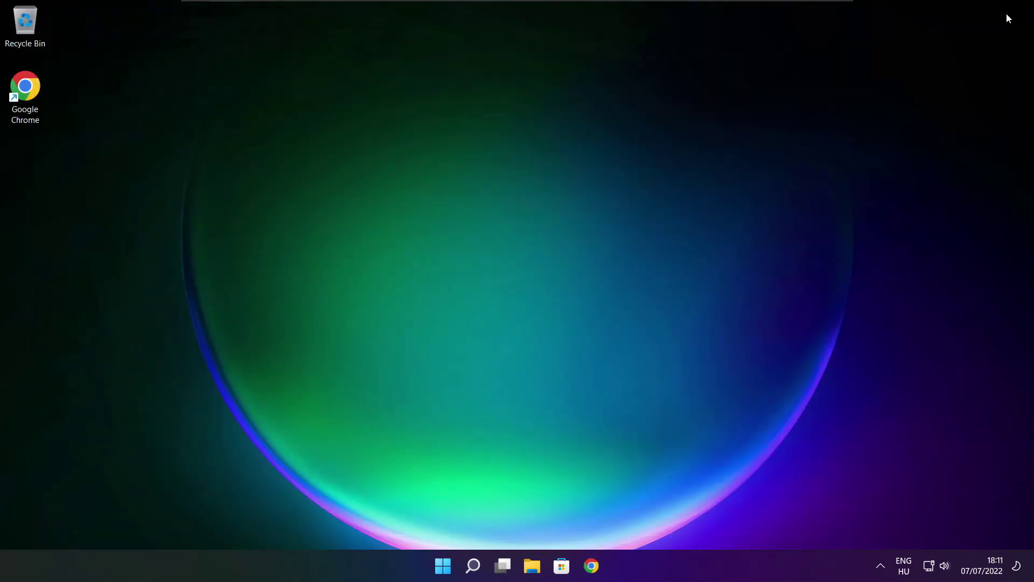
left_click(474, 566)
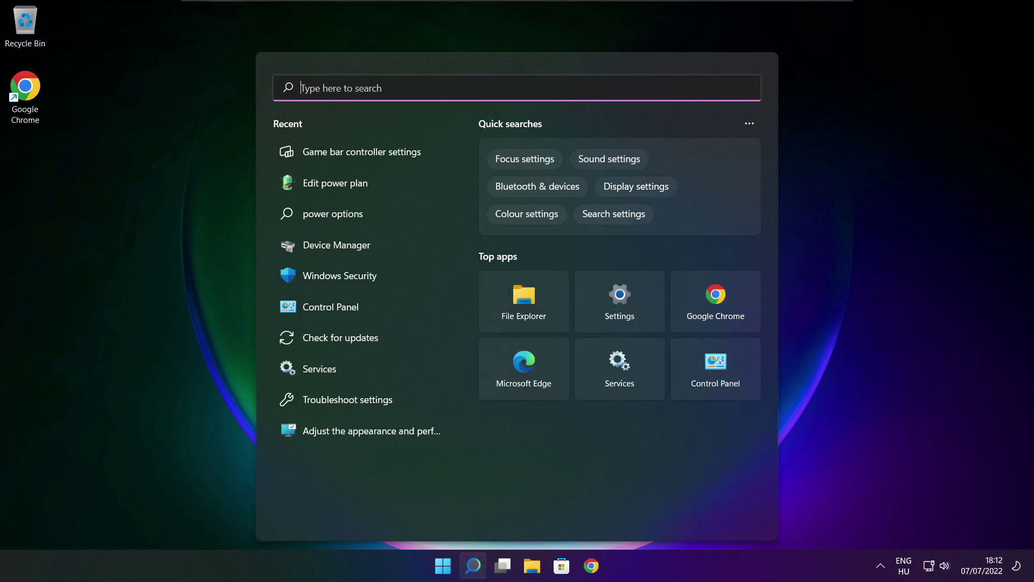
type("game m")
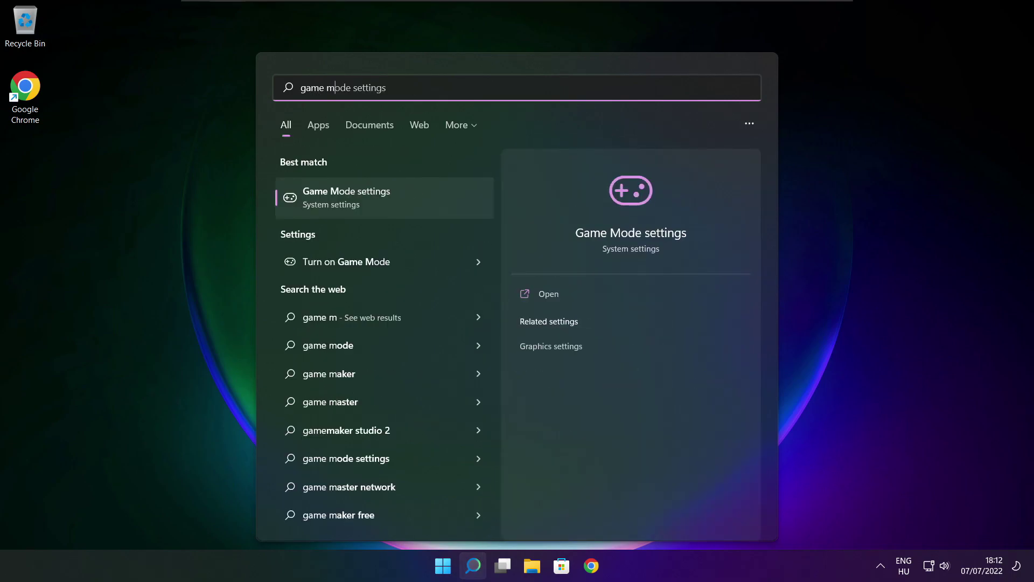
type("ode")
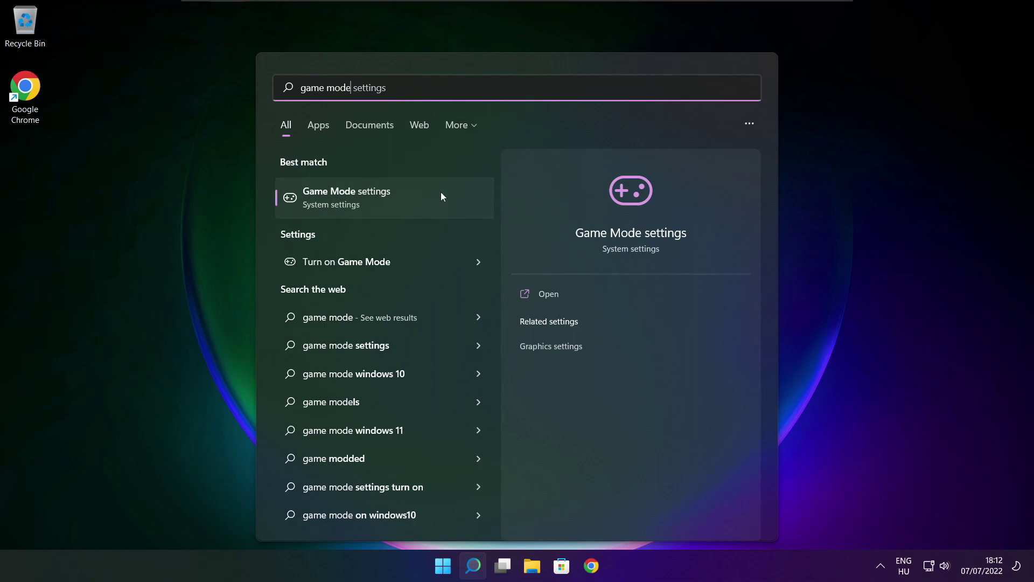
left_click(409, 198)
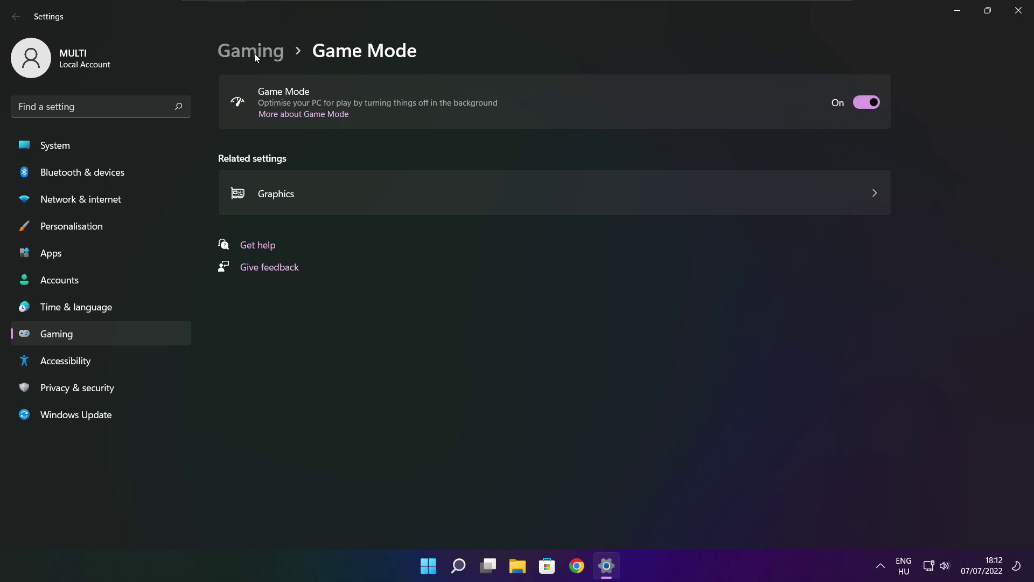
left_click(254, 53)
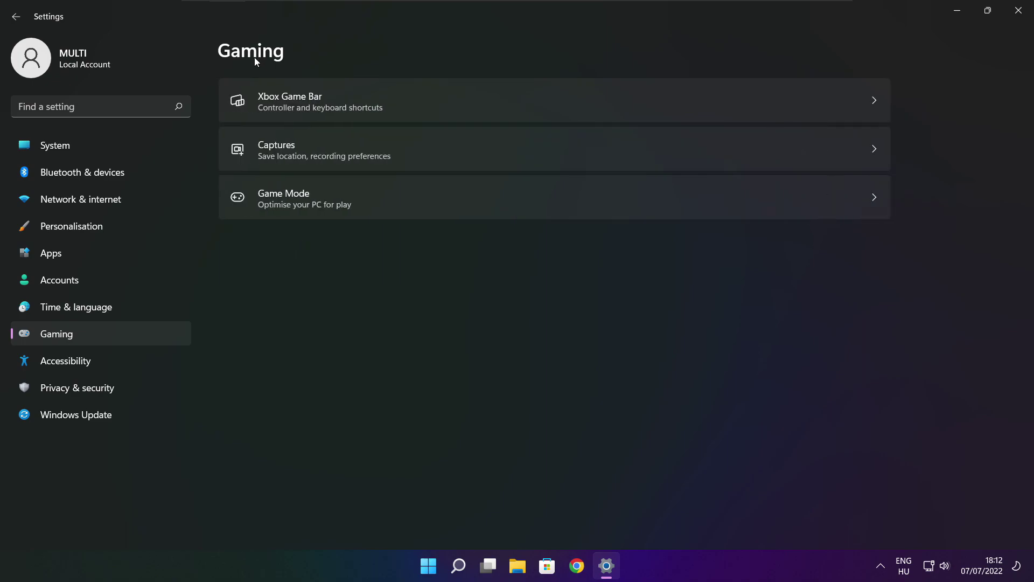
left_click(422, 113)
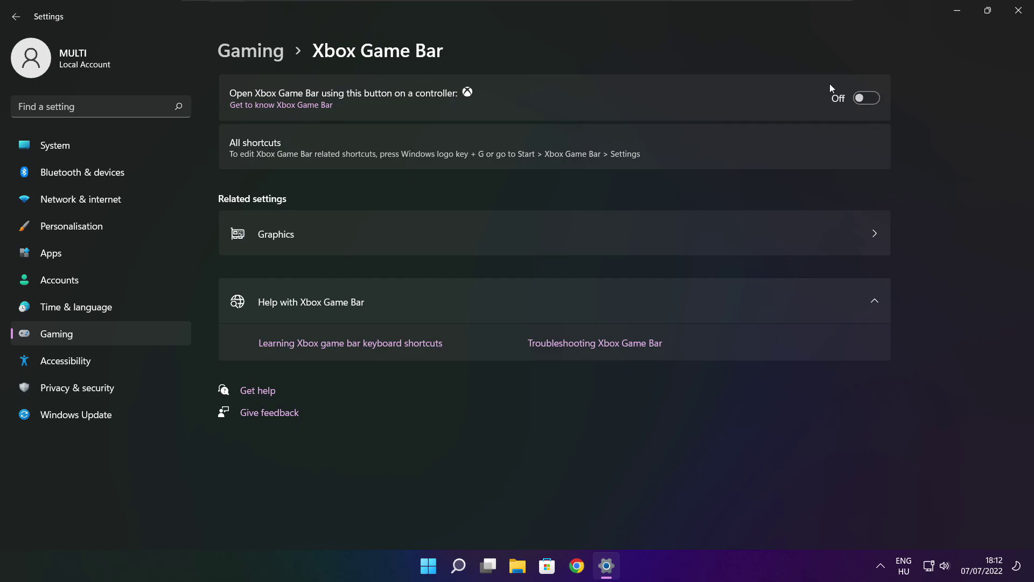
left_click(1020, 12)
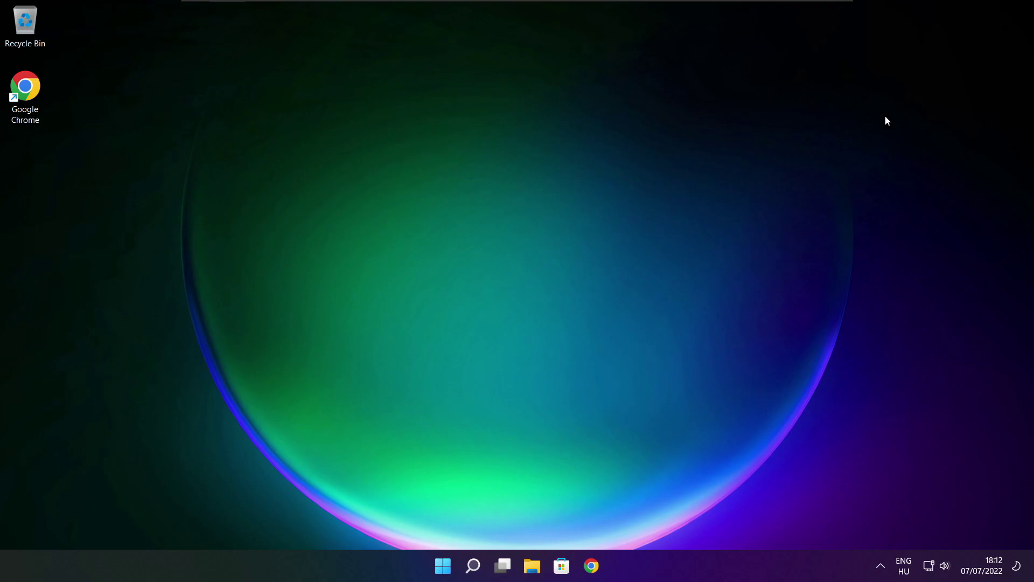
In Task Manager's Startup list, disable Cortana, Microsoft Edge, Microsoft Teams and Terminal, then close it.
right_click(444, 568)
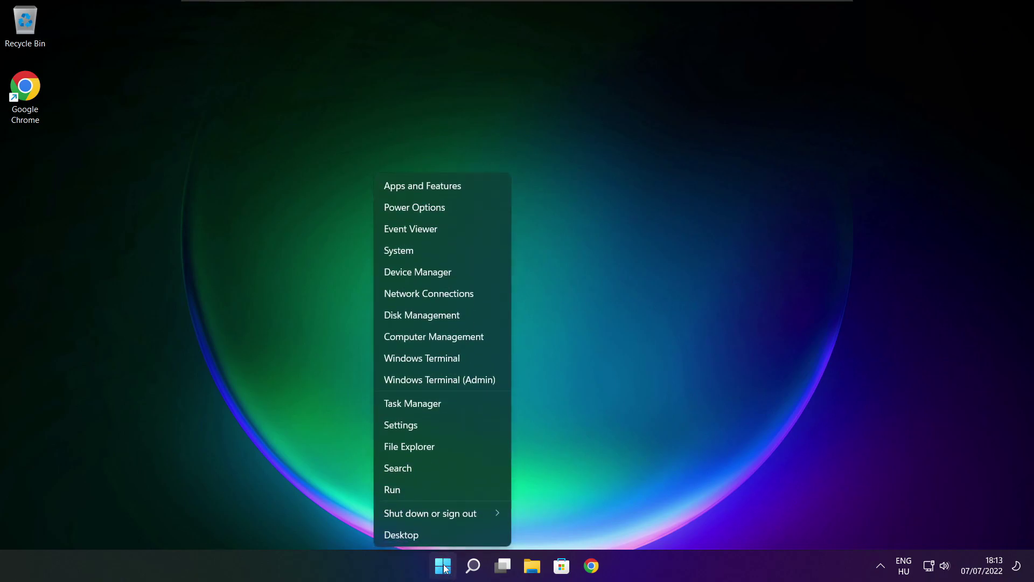
left_click(445, 404)
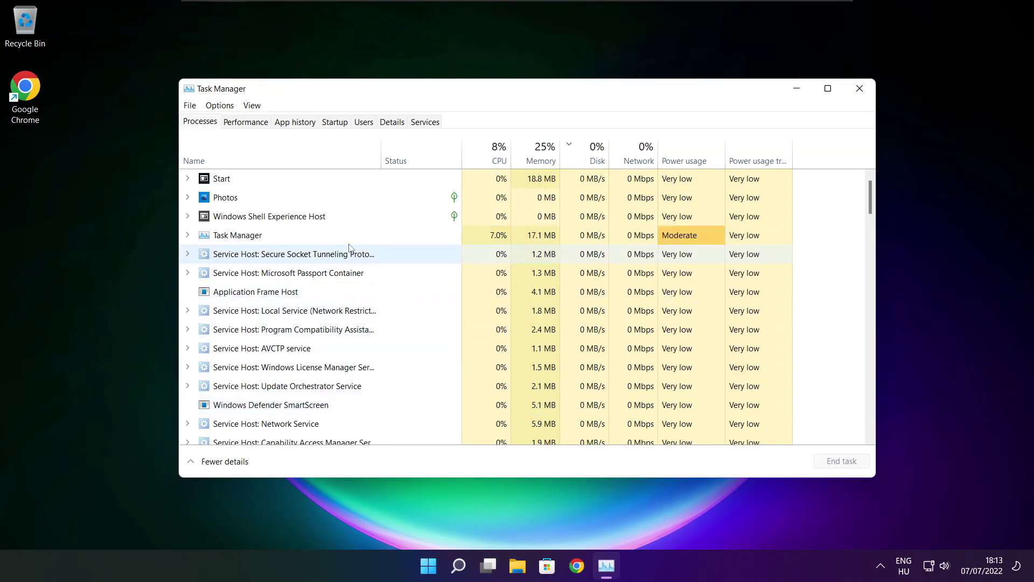
left_click(338, 124)
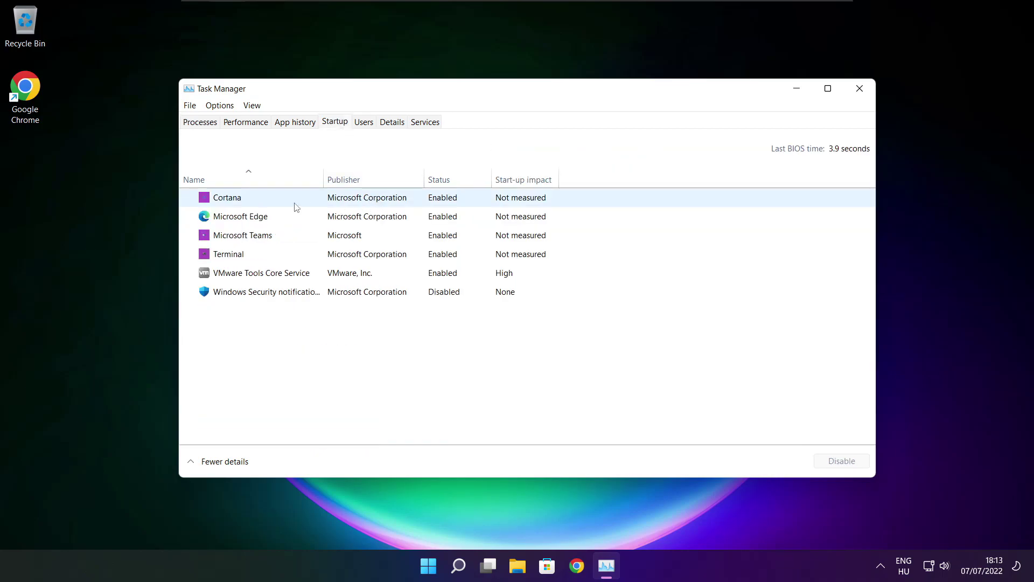
left_click(398, 204)
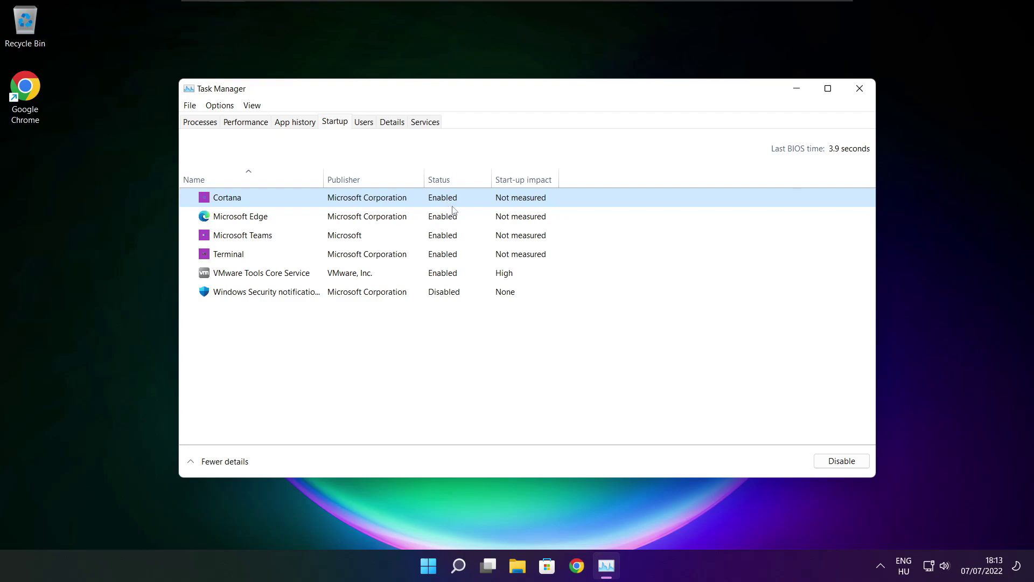
left_click(838, 465)
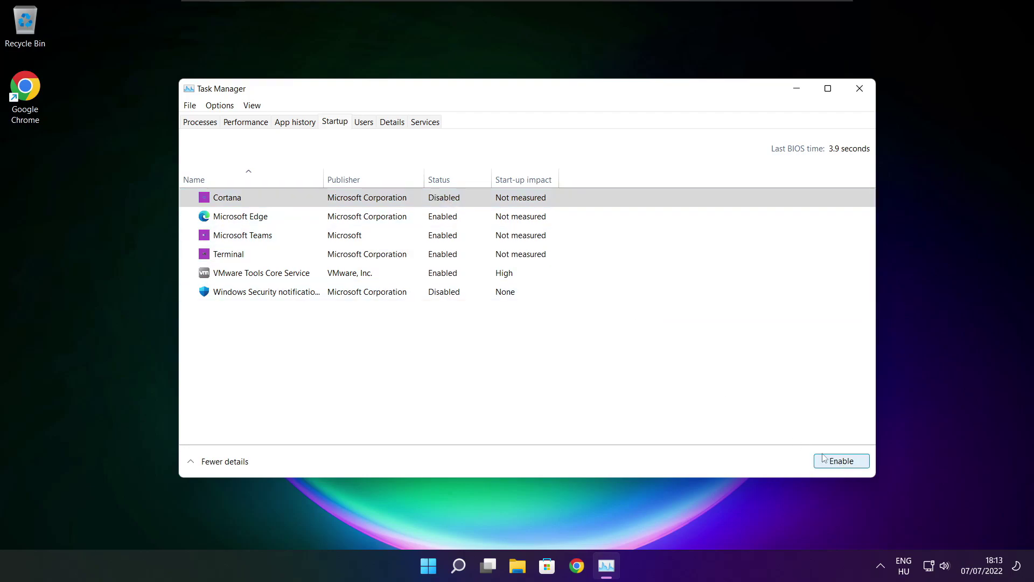
left_click(322, 222)
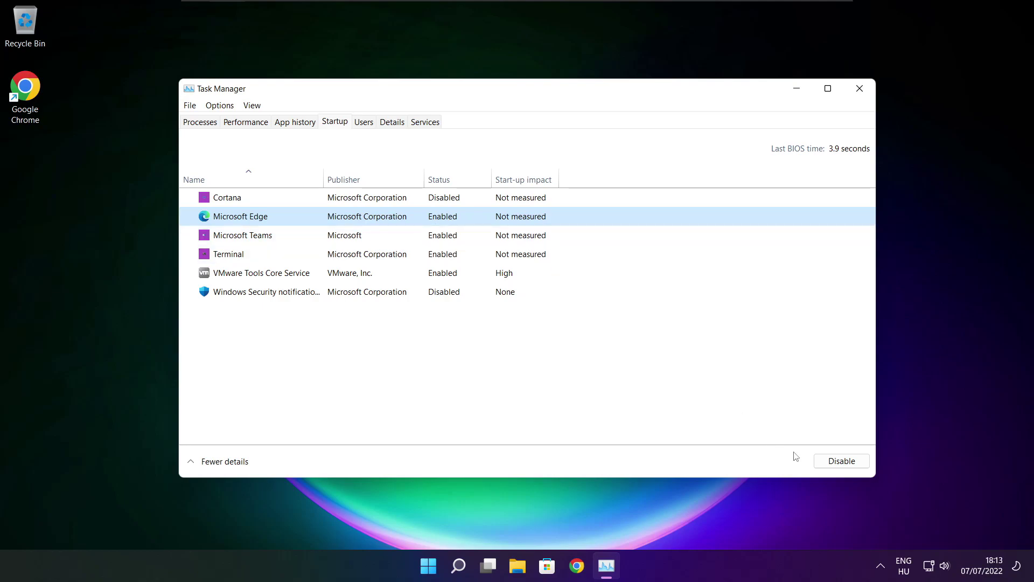
left_click(847, 463)
left_click(458, 237)
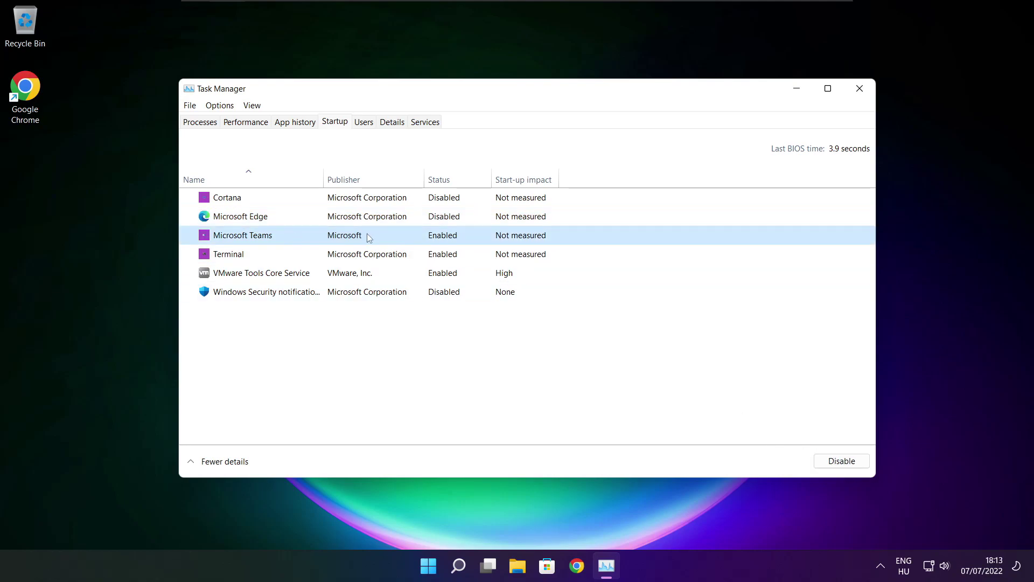
left_click(857, 467)
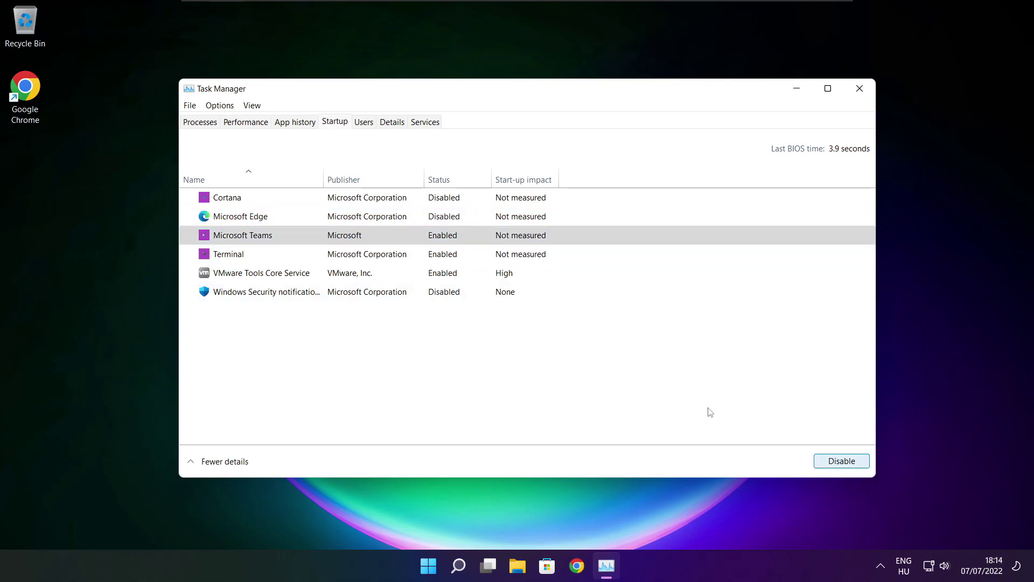
left_click(392, 259)
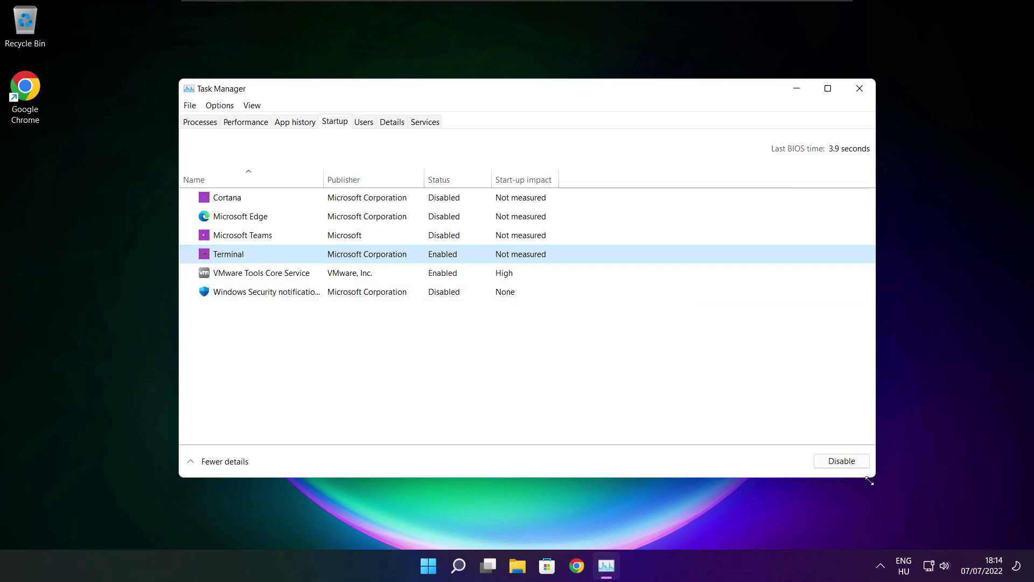
left_click(856, 469)
left_click(859, 90)
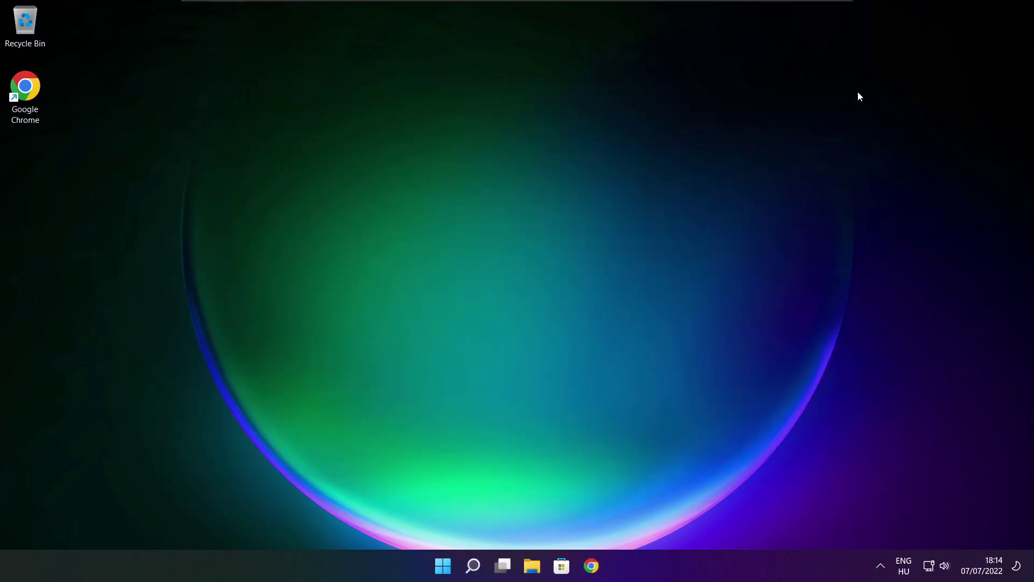
Analyse drive C: (9% fragmented) in Optimise Drives, start optimising it, then close the tool.
left_click(474, 570)
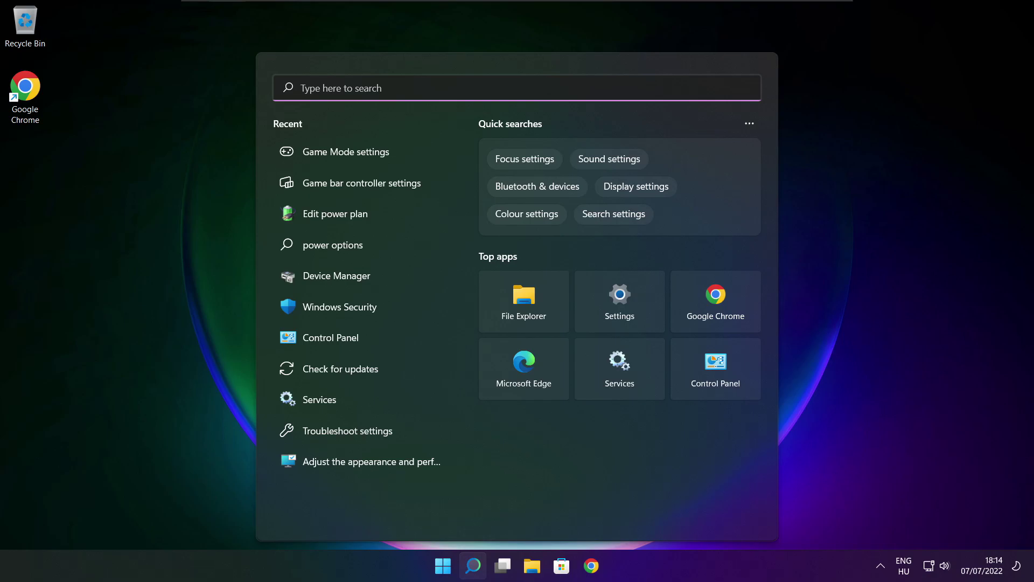
type("opti")
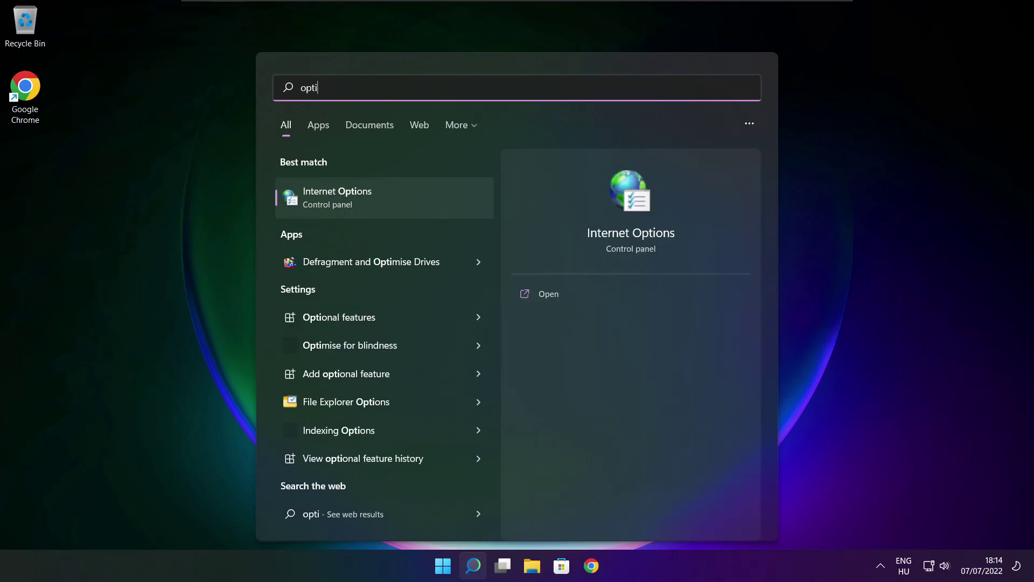
type("mise")
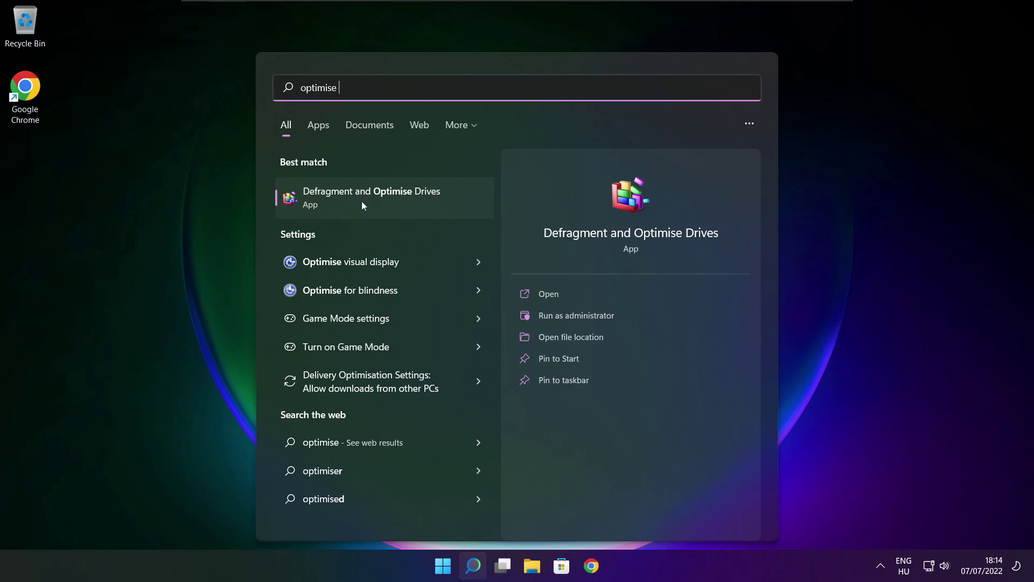
left_click(397, 196)
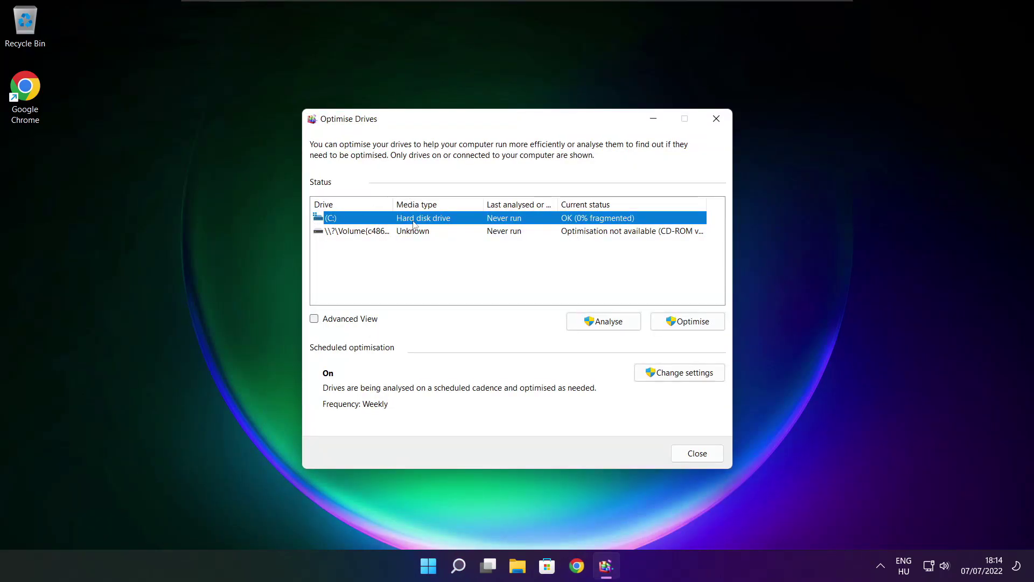
left_click(595, 322)
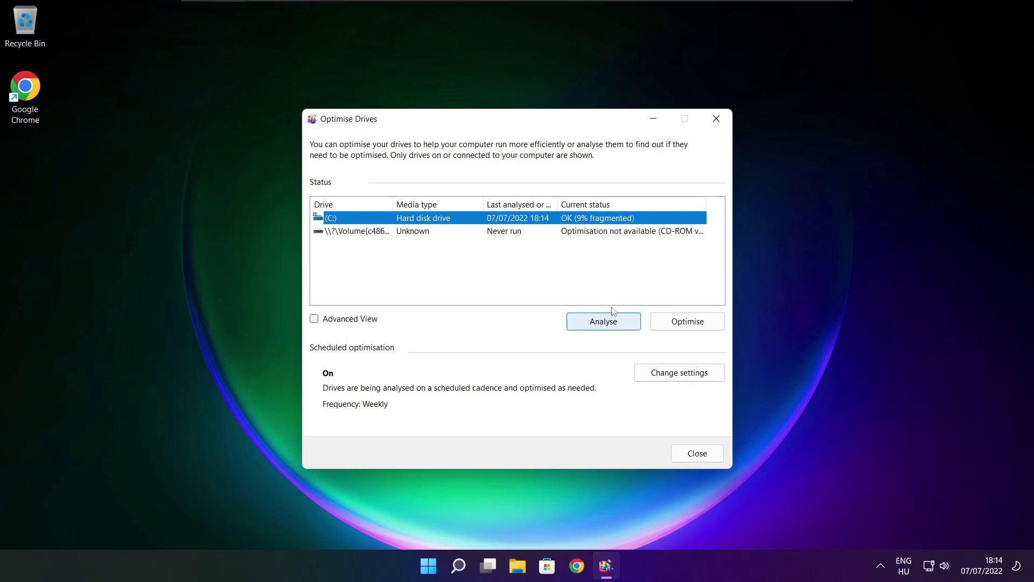
left_click(693, 327)
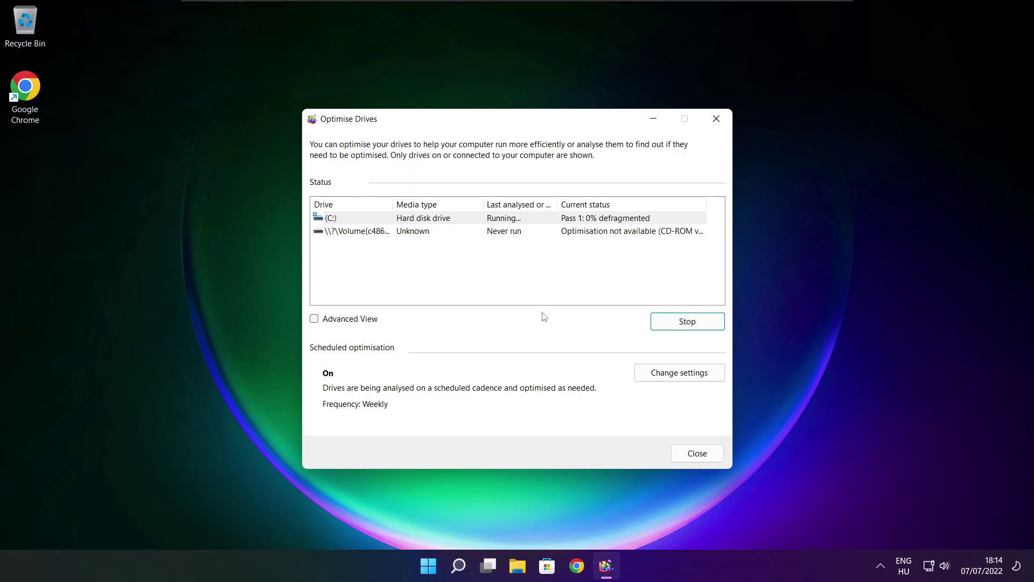
key("alt+F4")
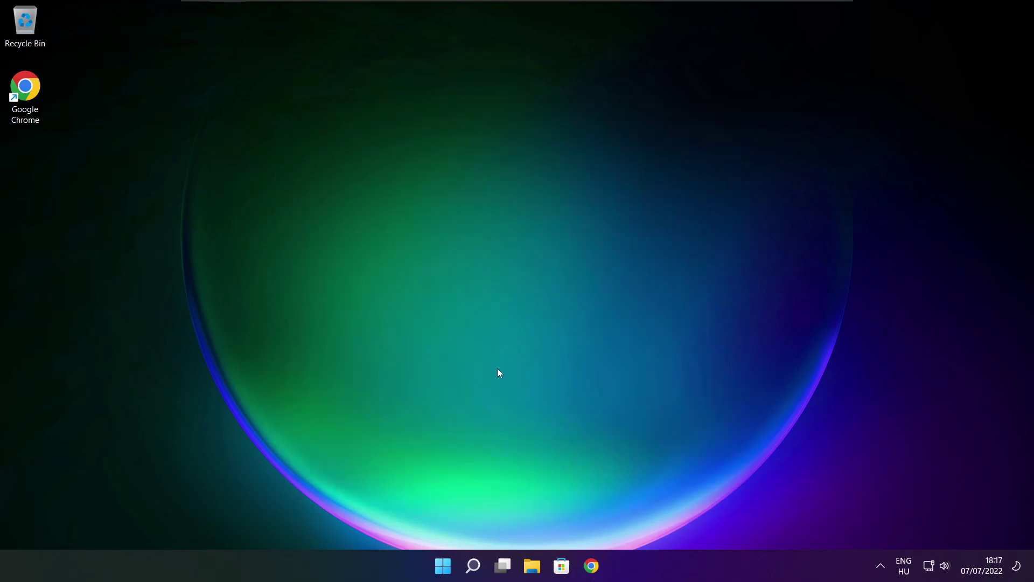
Run a fresh Windows Update check, which reports up to date at 18:18, then close Settings.
left_click(474, 569)
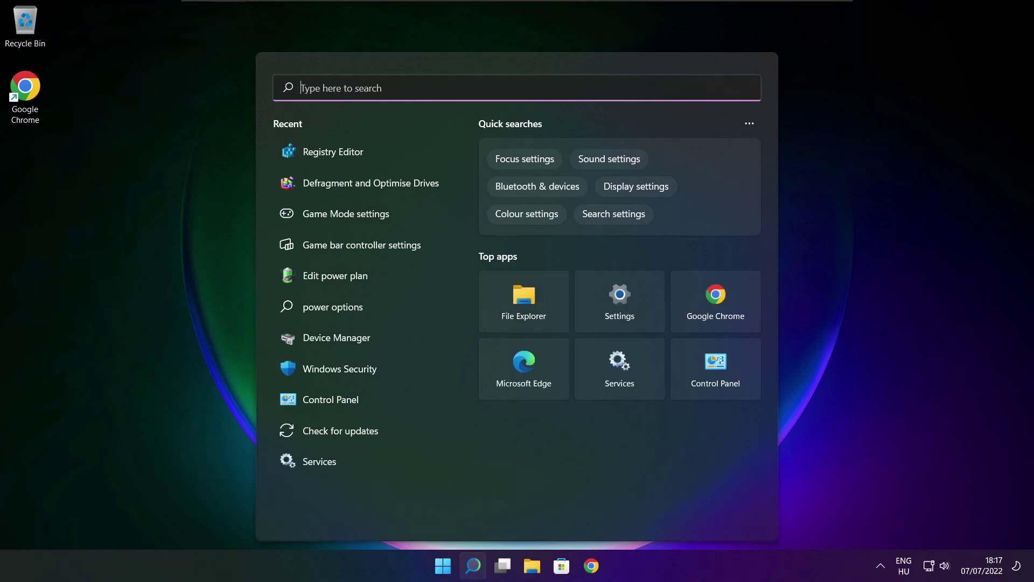
type("updates")
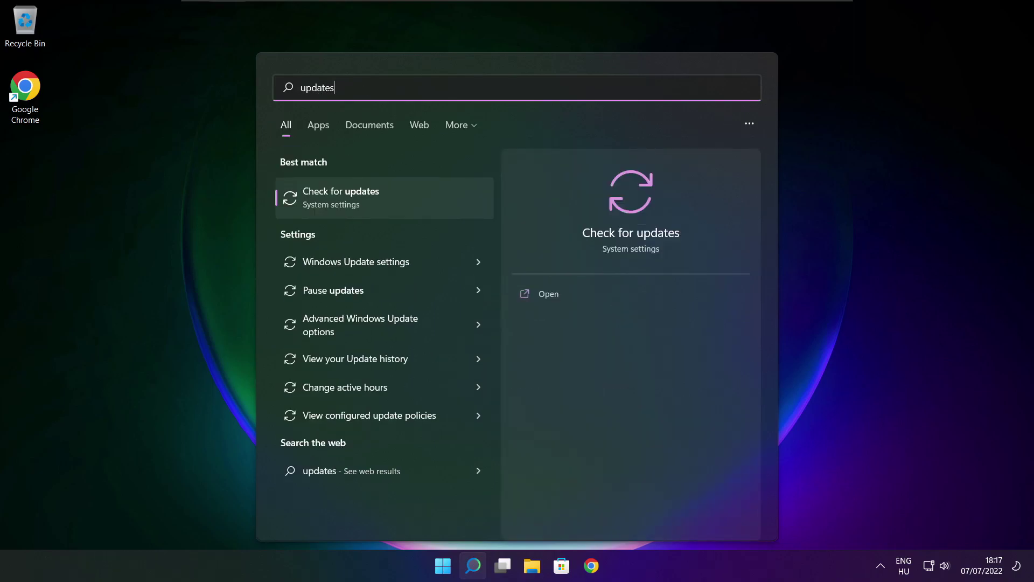
left_click(376, 200)
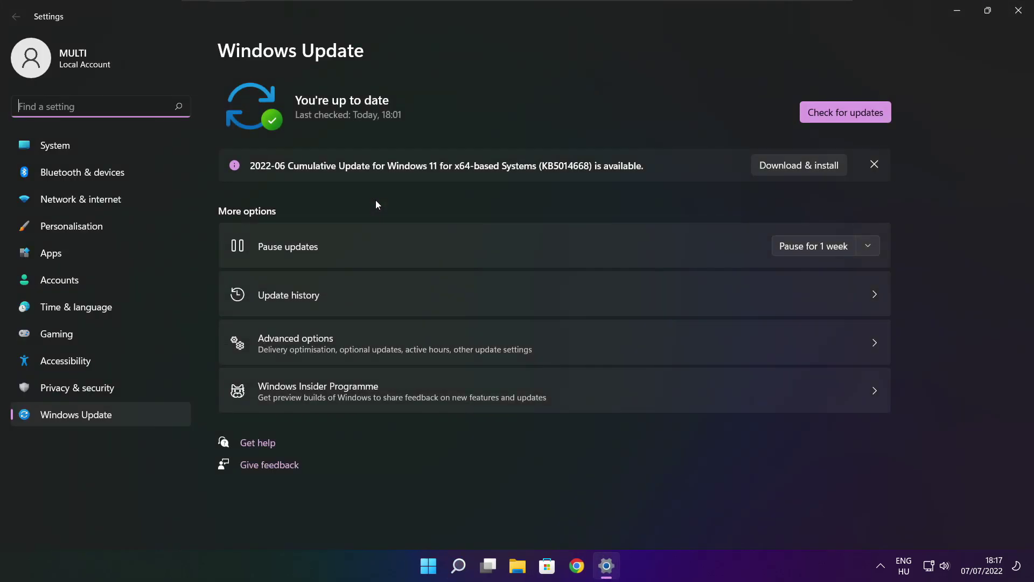
left_click(845, 112)
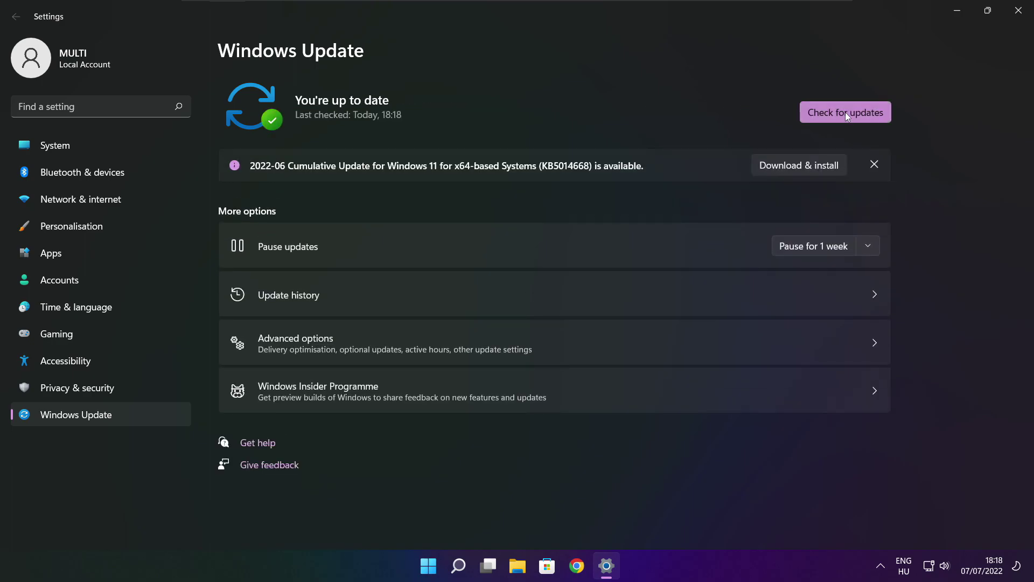
left_click(1017, 12)
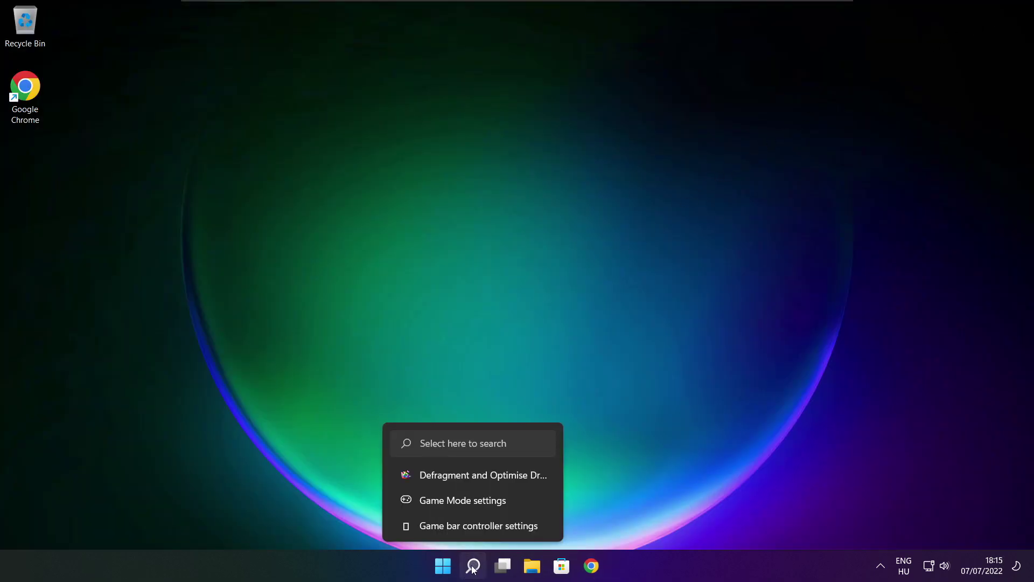
Launch Registry Editor via regedit and browse to HKEY_CURRENT_USER\System\GameConfigStore.
left_click(473, 566)
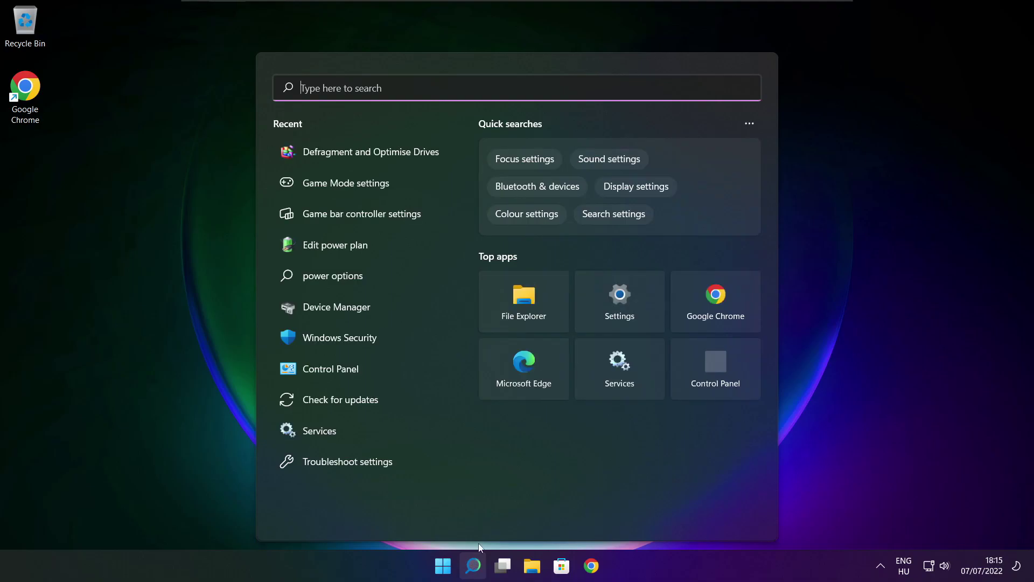
type("regedit")
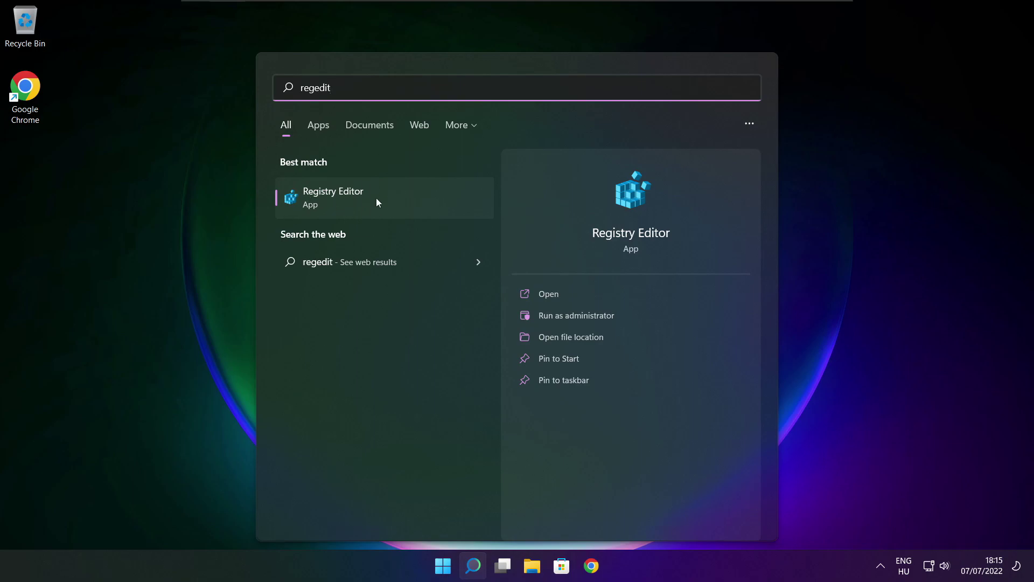
left_click(394, 199)
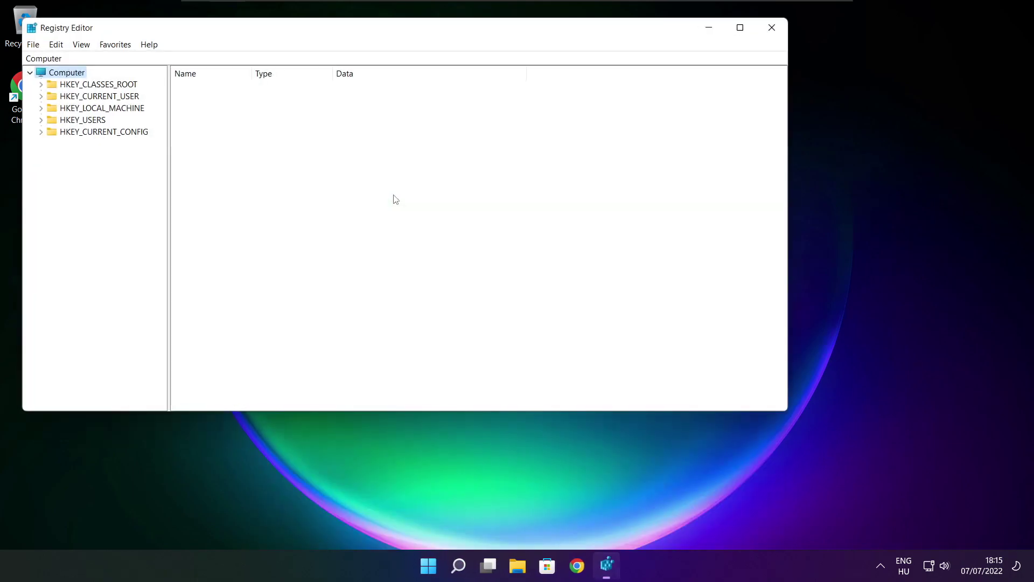
left_click_drag(310, 27, 419, 105)
left_click(154, 178)
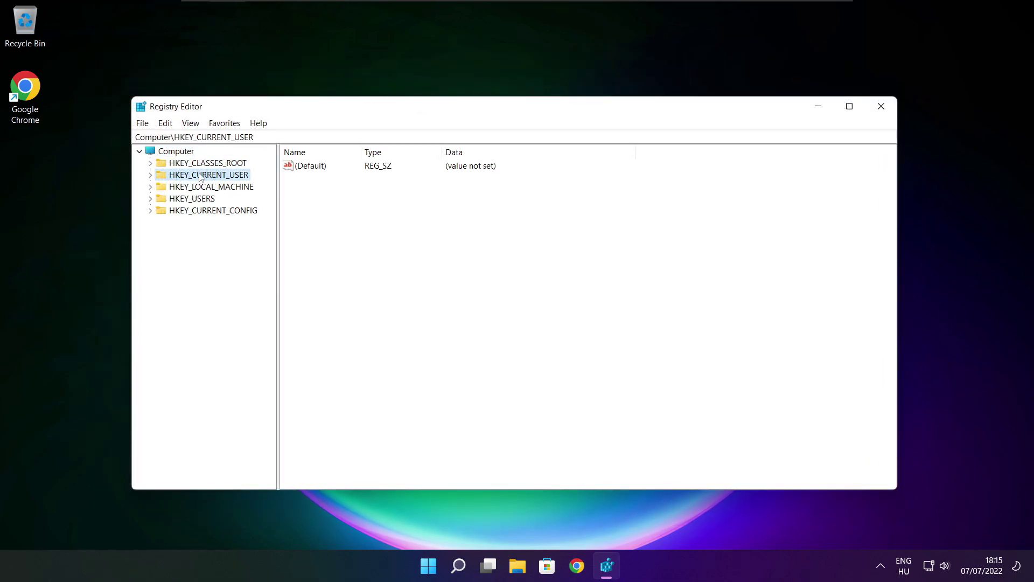
left_click(150, 175)
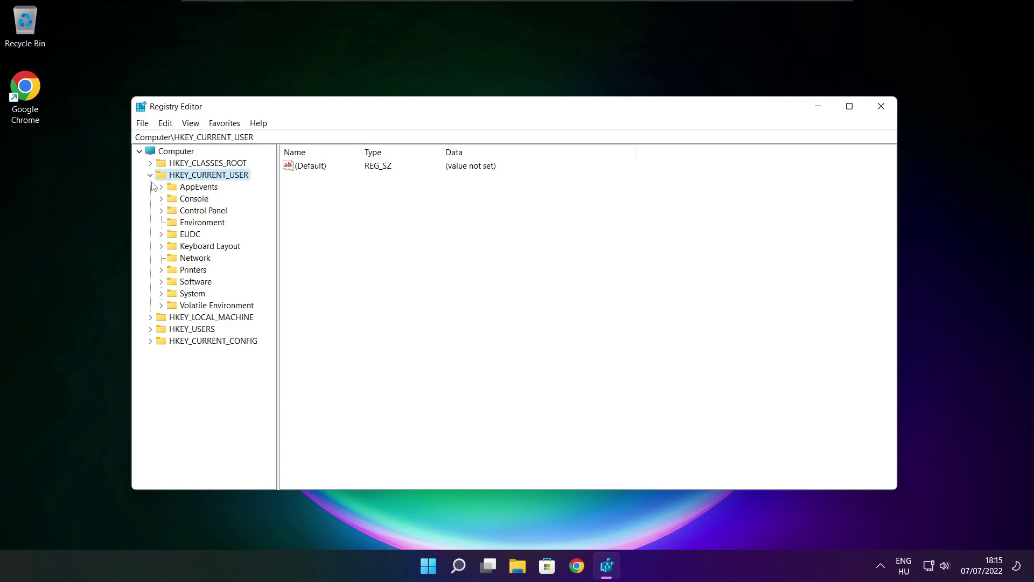
left_click(174, 298)
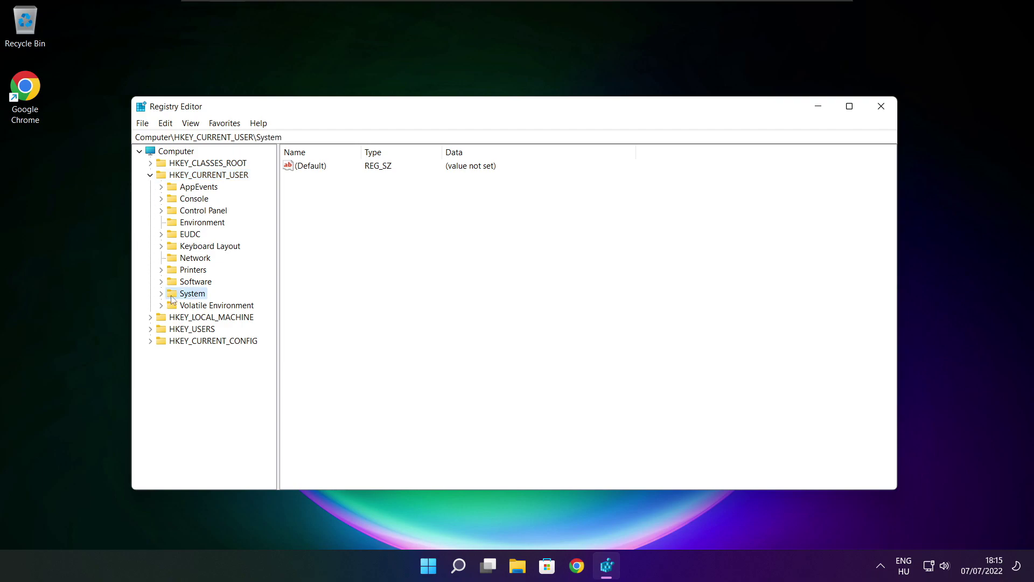
left_click(161, 294)
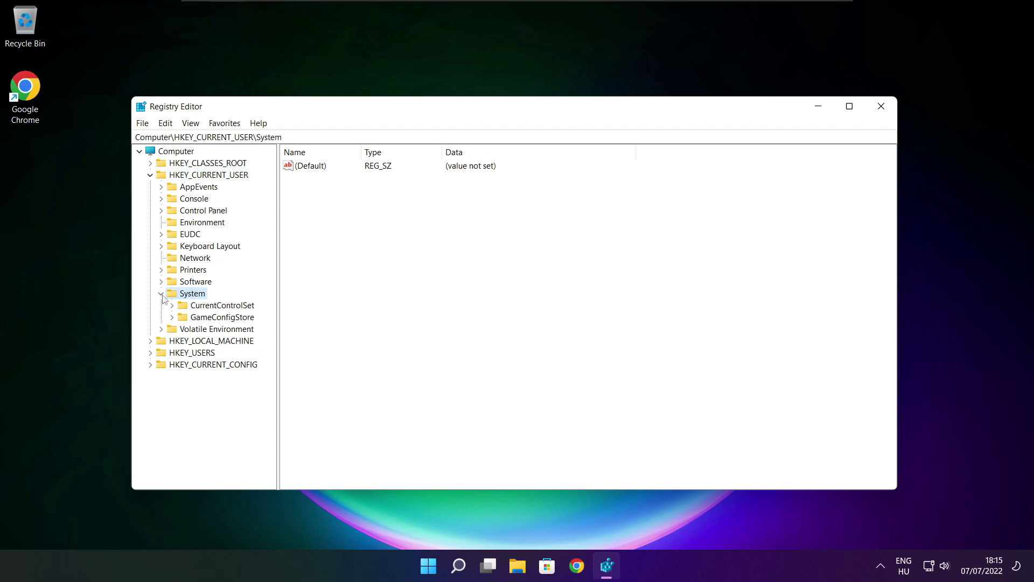
left_click(197, 320)
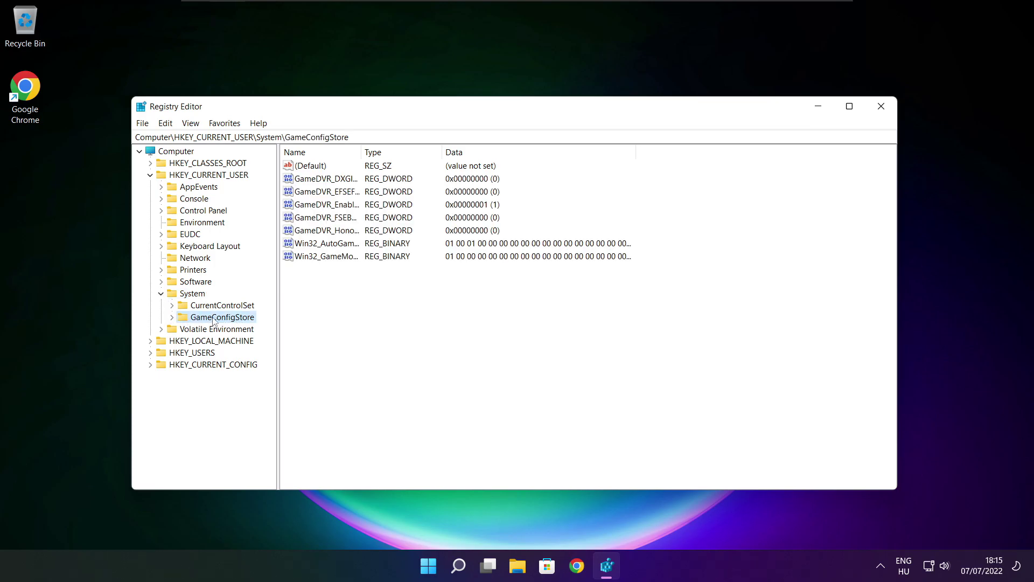
Set GameDVR_Enabled's value data to 0 and collapse HKEY_CURRENT_USER.
left_click_drag(362, 151, 452, 150)
left_click(334, 208)
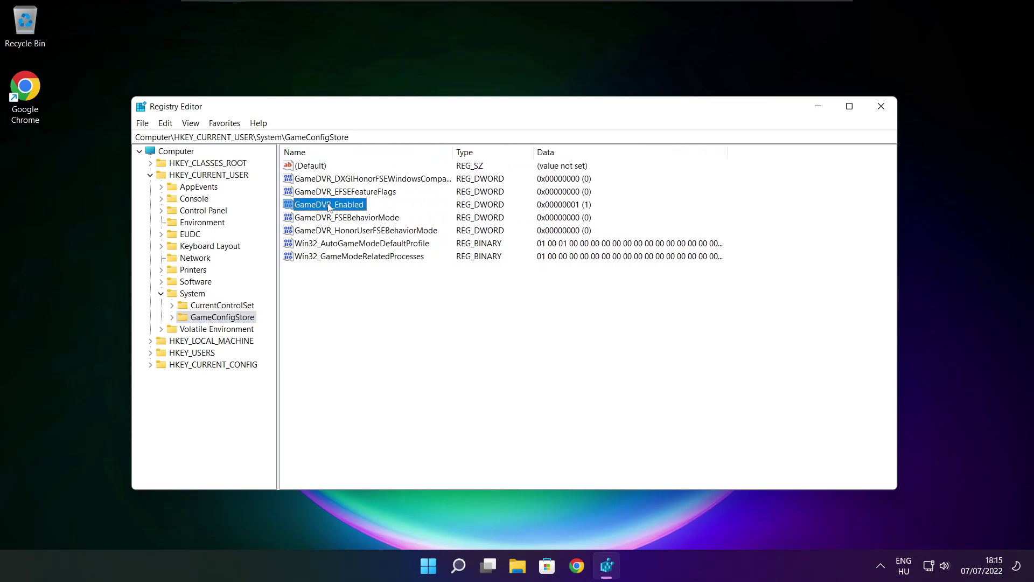
double_click(327, 207)
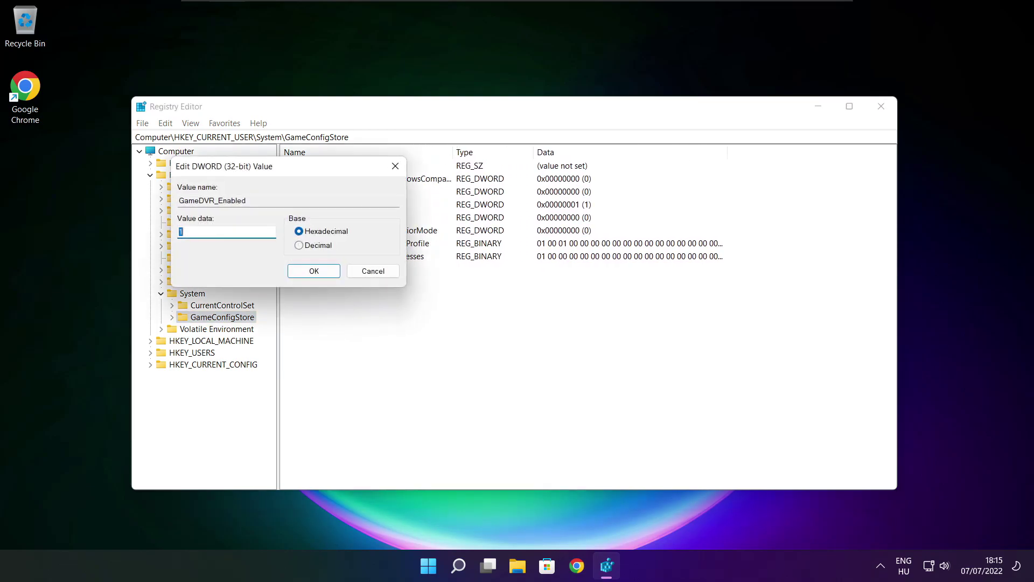
left_click_drag(348, 171, 587, 212)
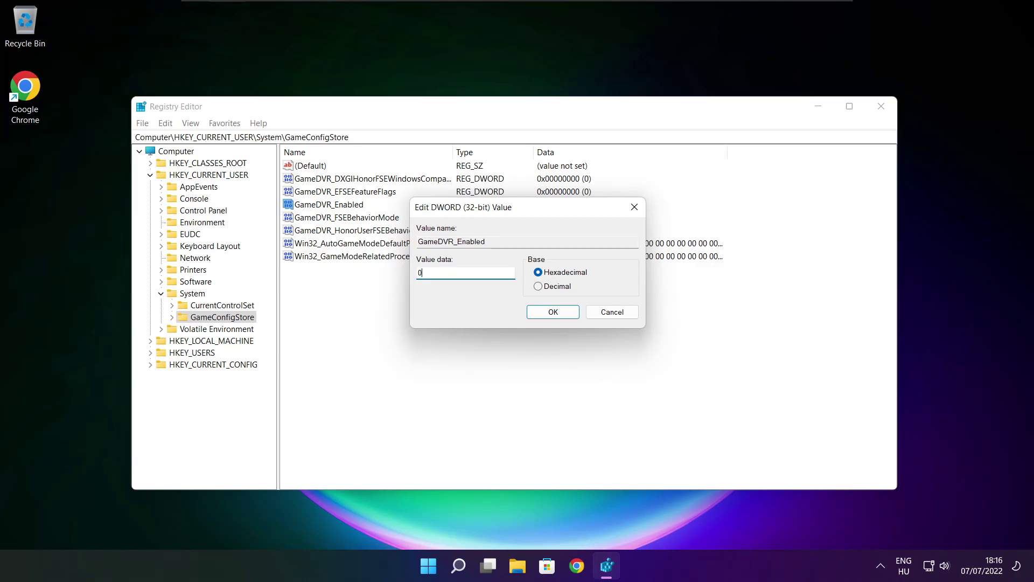
left_click(553, 312)
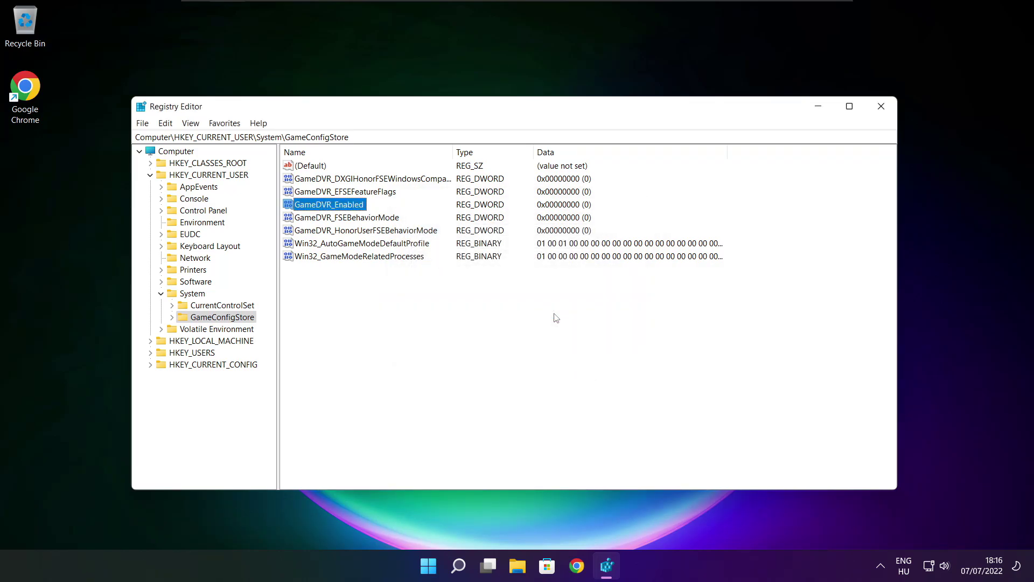
left_click(150, 175)
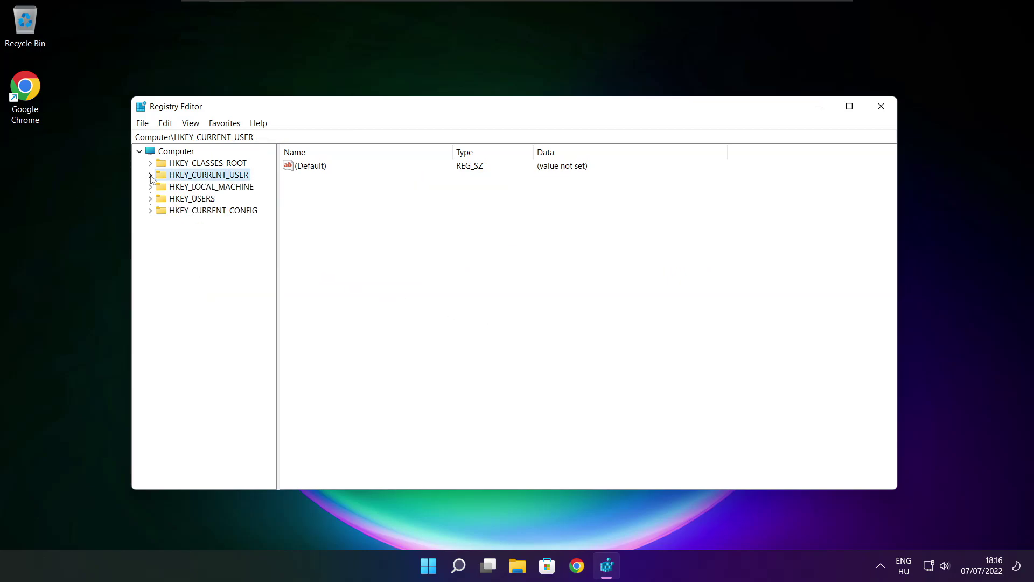
Expand HKEY_LOCAL_MACHINE\SOFTWARE\Microsoft in the key tree.
left_click(181, 189)
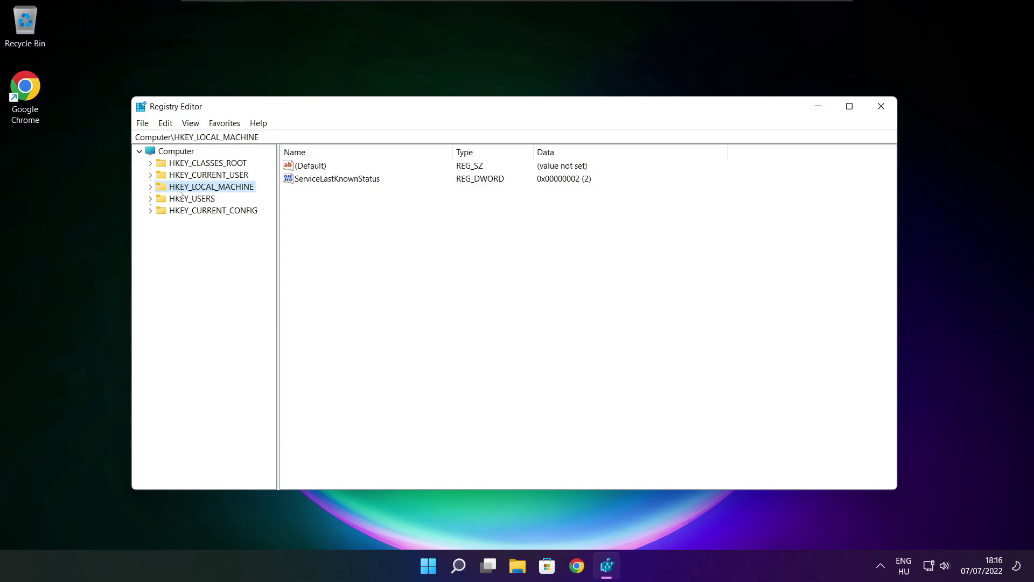
left_click(151, 187)
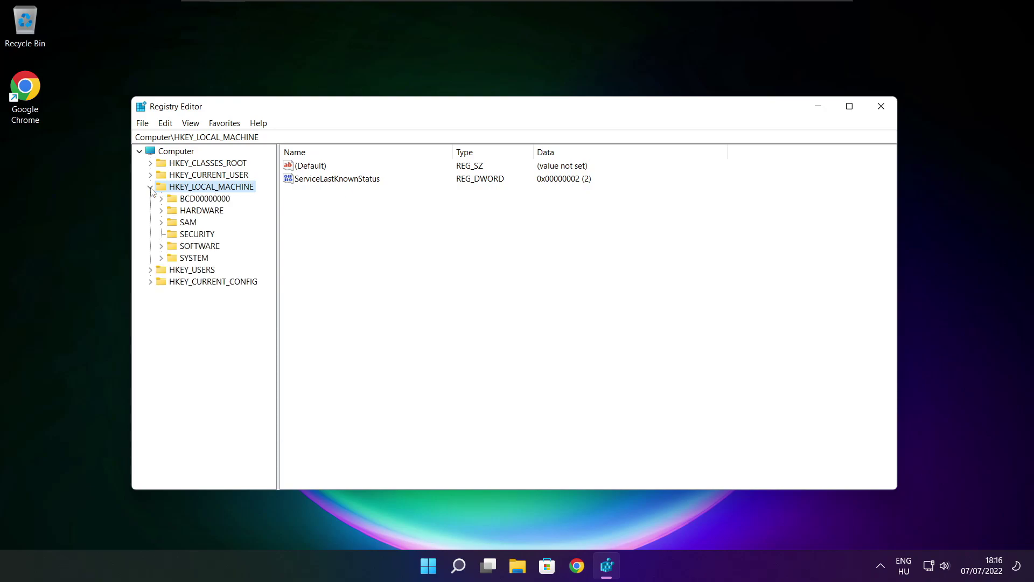
left_click(183, 247)
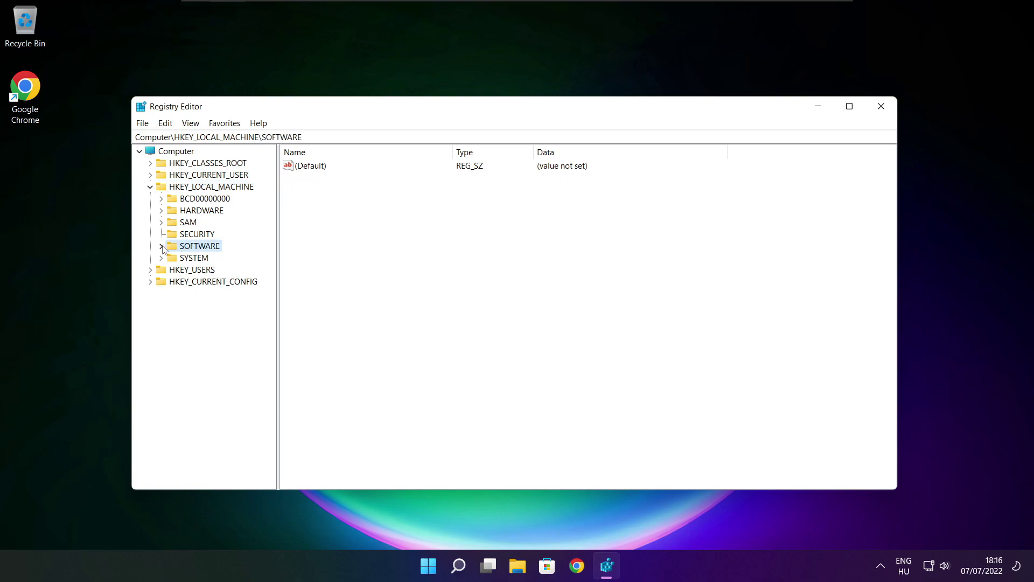
left_click(161, 246)
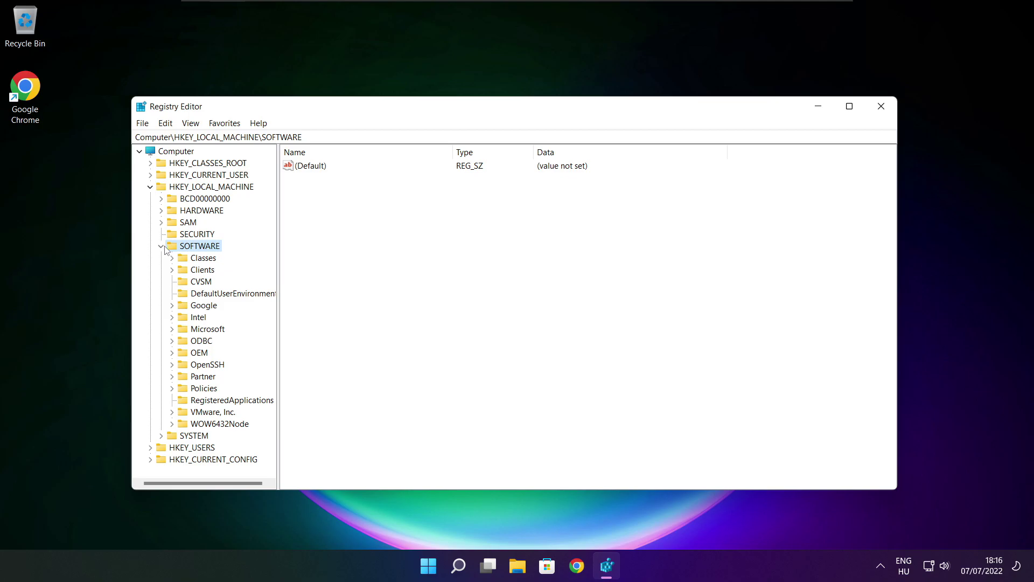
left_click(200, 329)
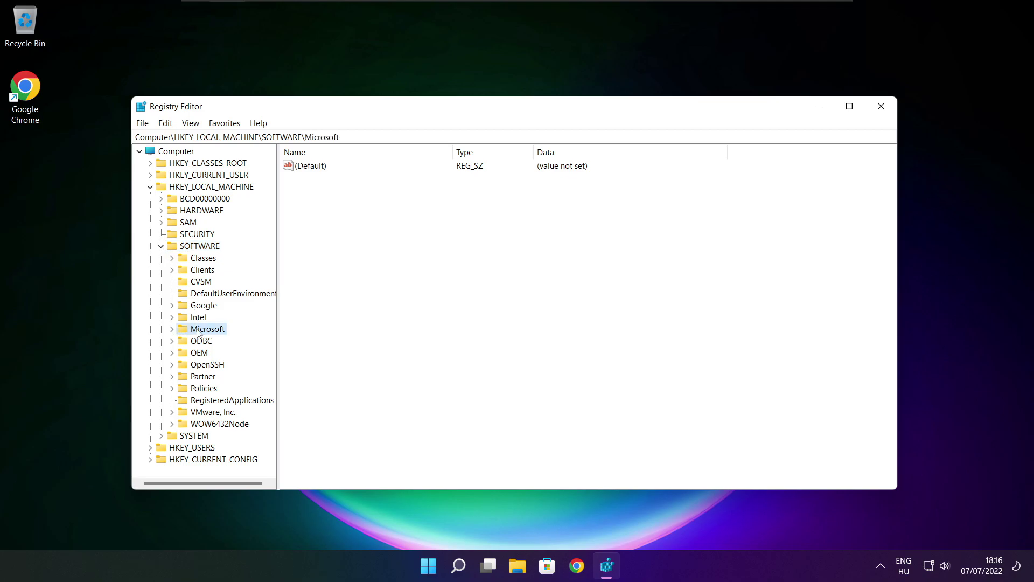
left_click(173, 330)
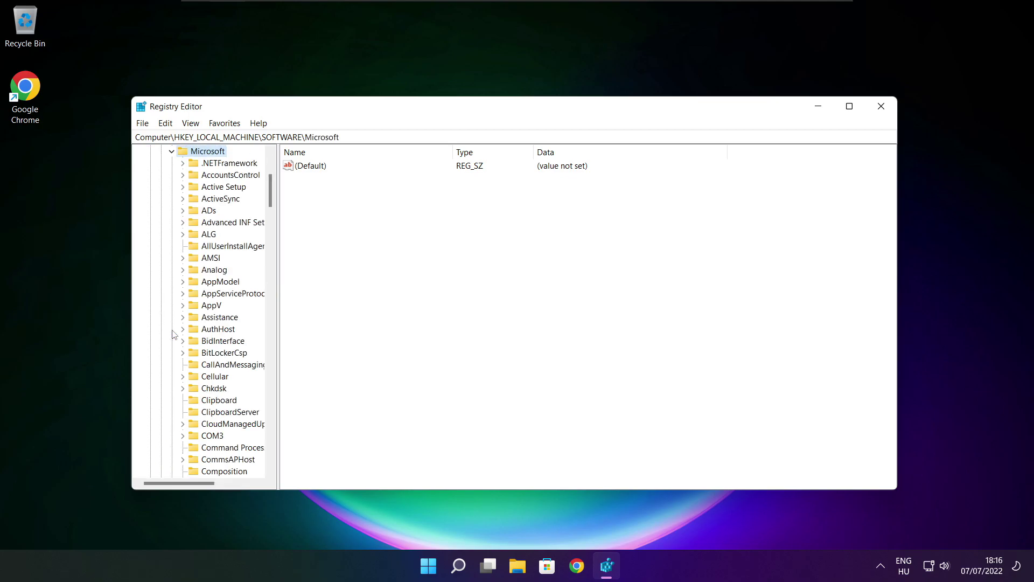
scroll(212, 321, "down", 20)
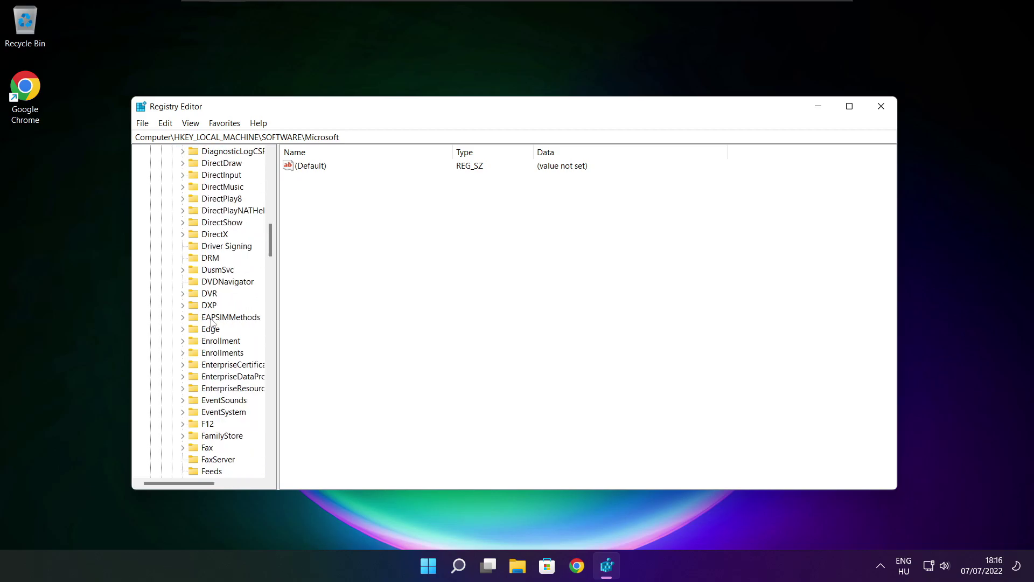
scroll(212, 322, "down", 20)
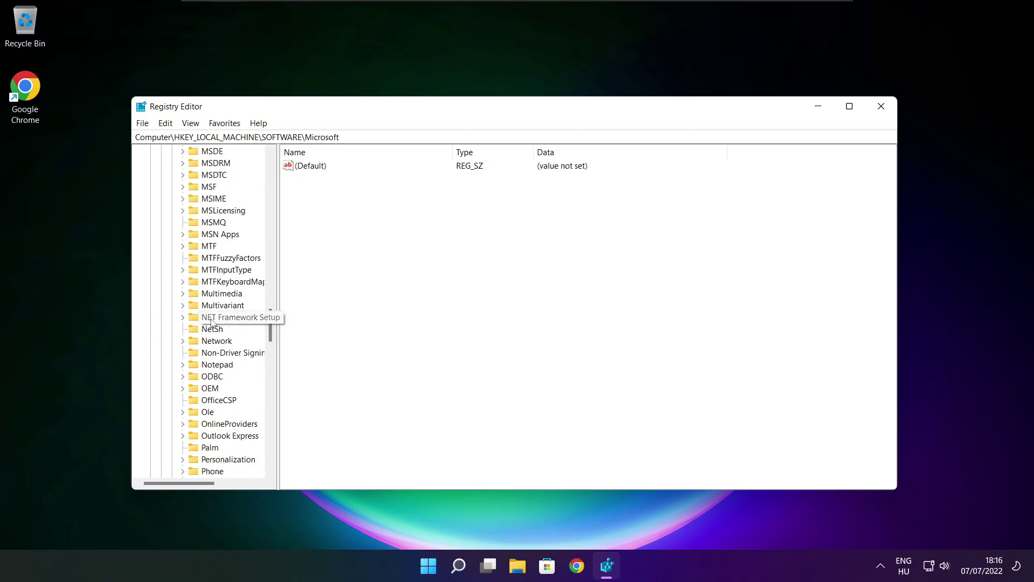
scroll(211, 322, "down", 1)
scroll(212, 321, "down", 1)
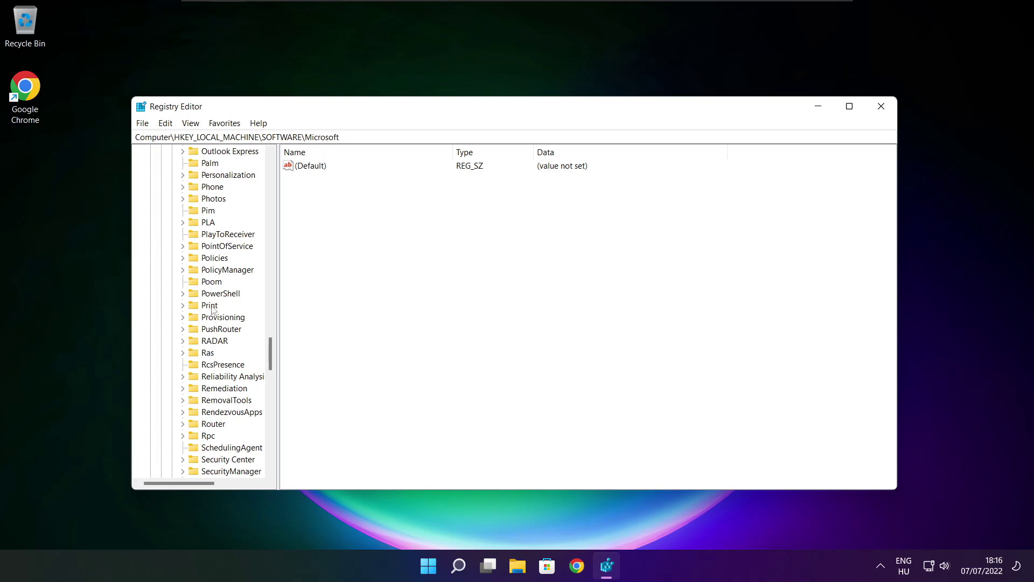
scroll(213, 303, "up", 1)
Drill into PolicyManager\default\ApplicationManagement and select the AllowGameDVR key.
left_click(215, 306)
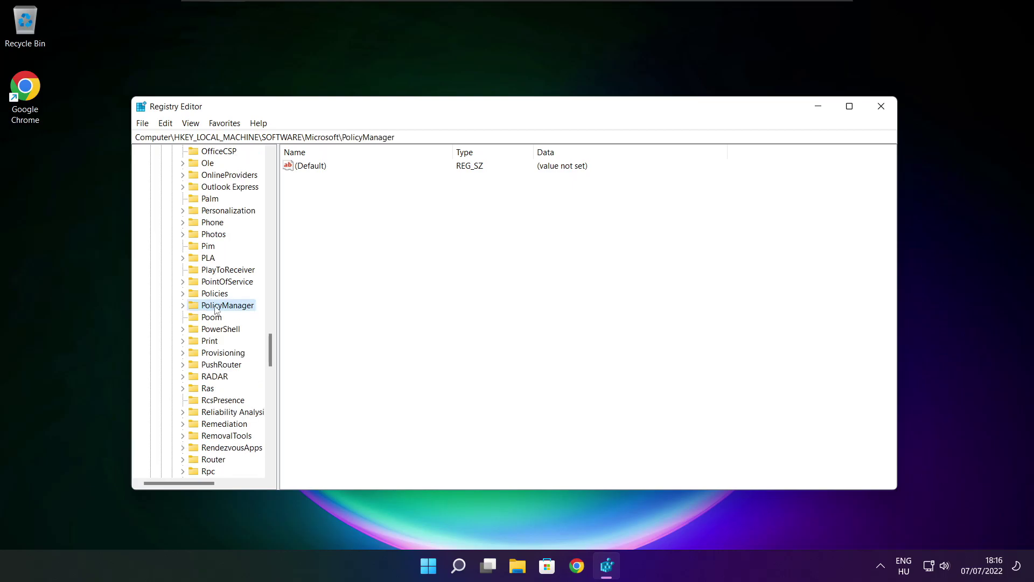
left_click(182, 305)
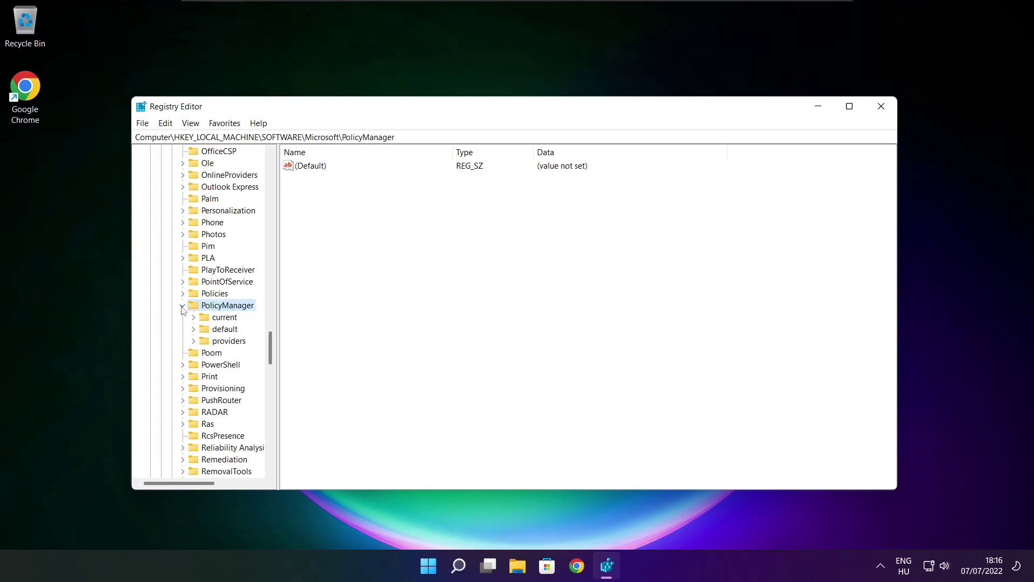
left_click(223, 333)
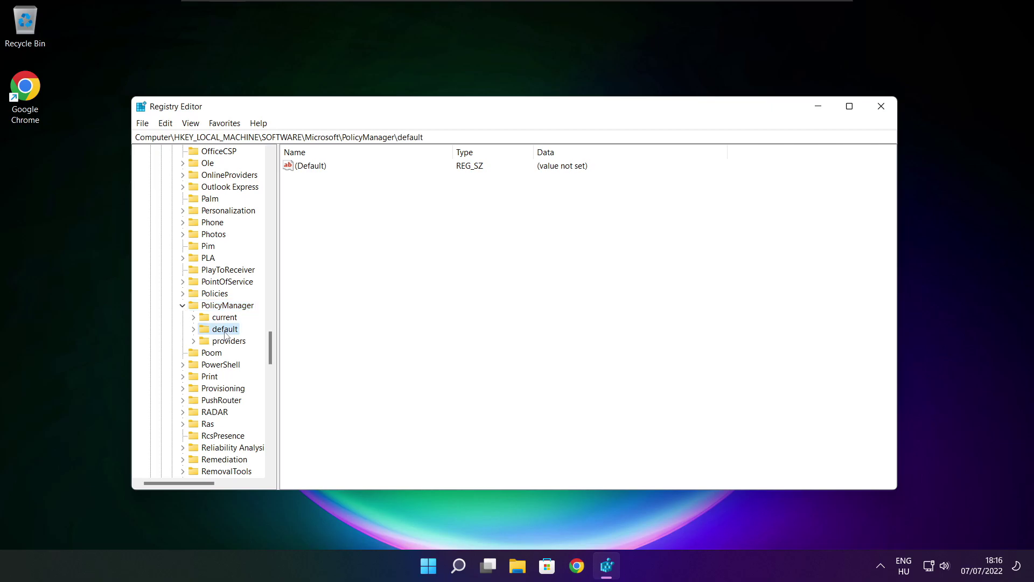
left_click(194, 330)
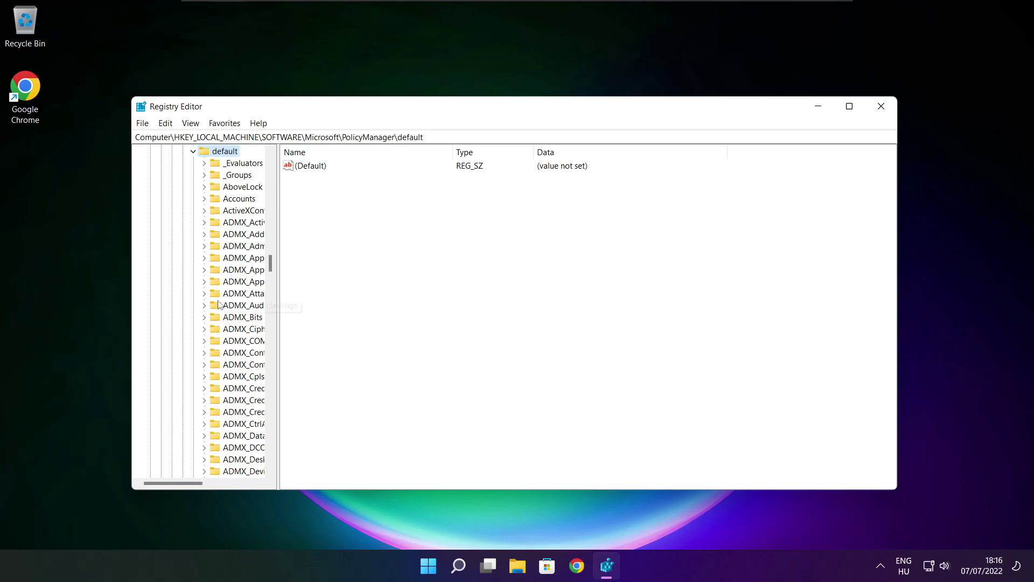
scroll(239, 239, "down", 20)
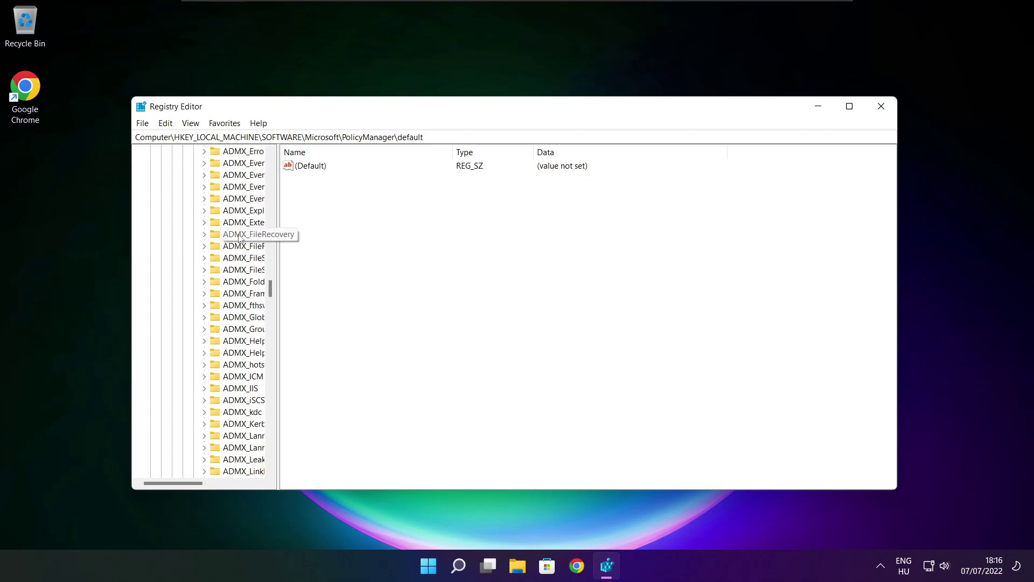
scroll(238, 237, "down", 12)
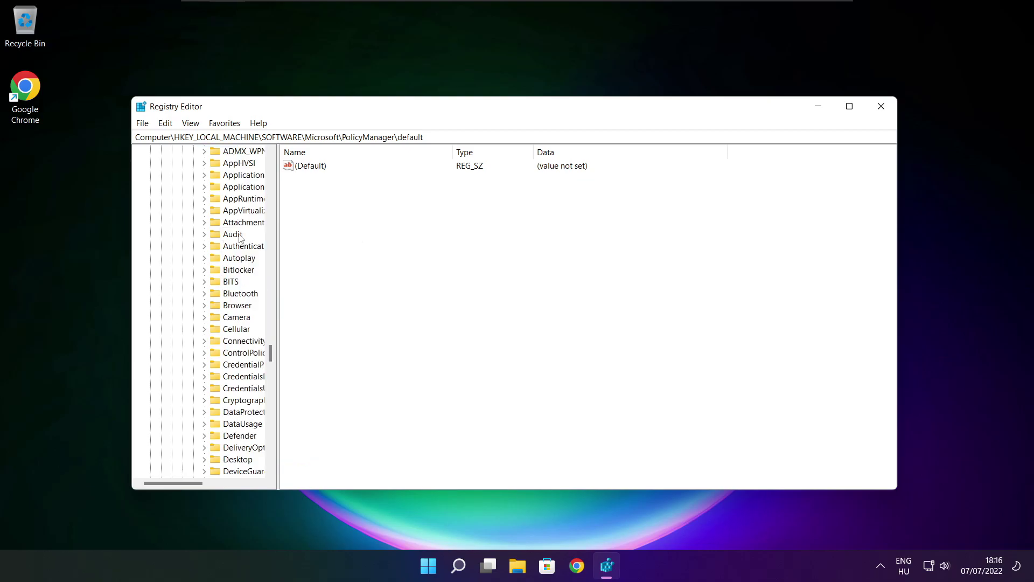
left_click_drag(277, 236, 339, 235)
scroll(313, 237, "up", 1)
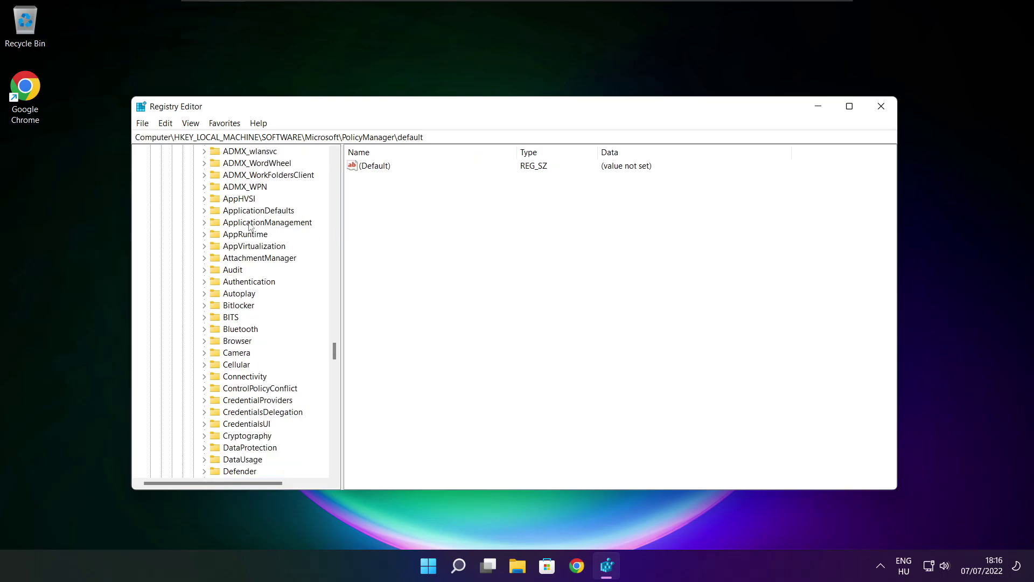
left_click(251, 222)
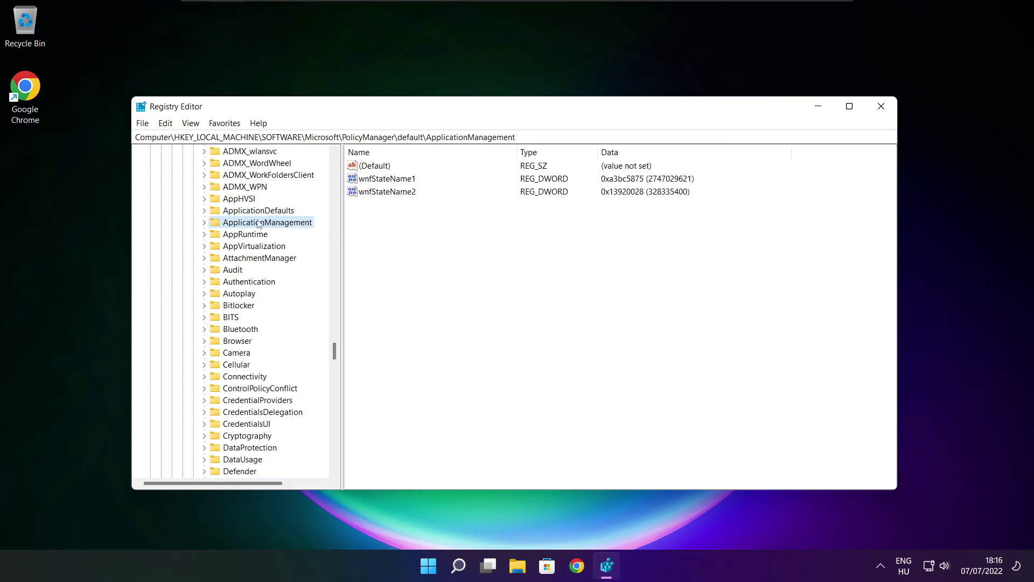
left_click(205, 223)
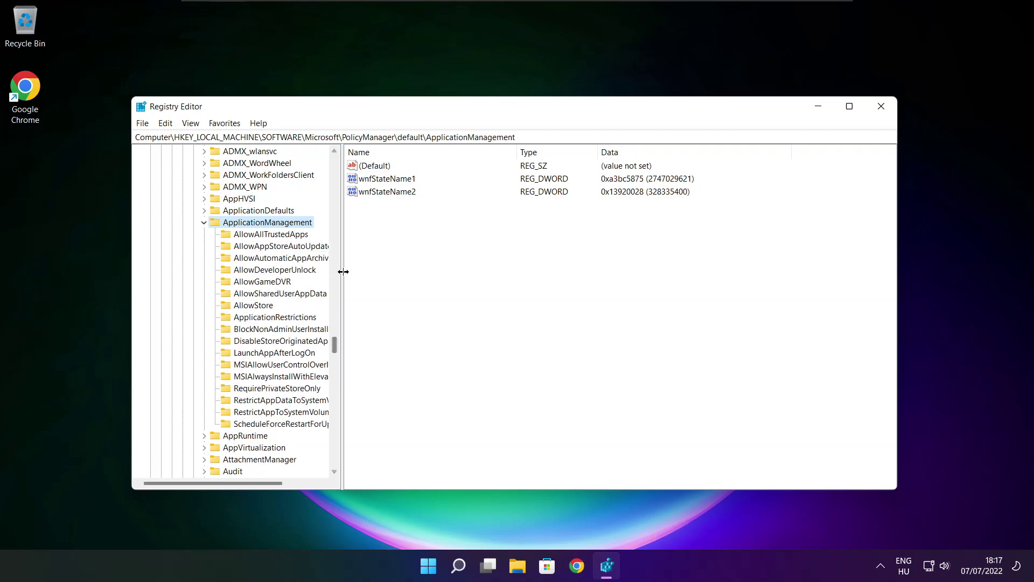
left_click_drag(342, 272, 354, 272)
left_click(245, 284)
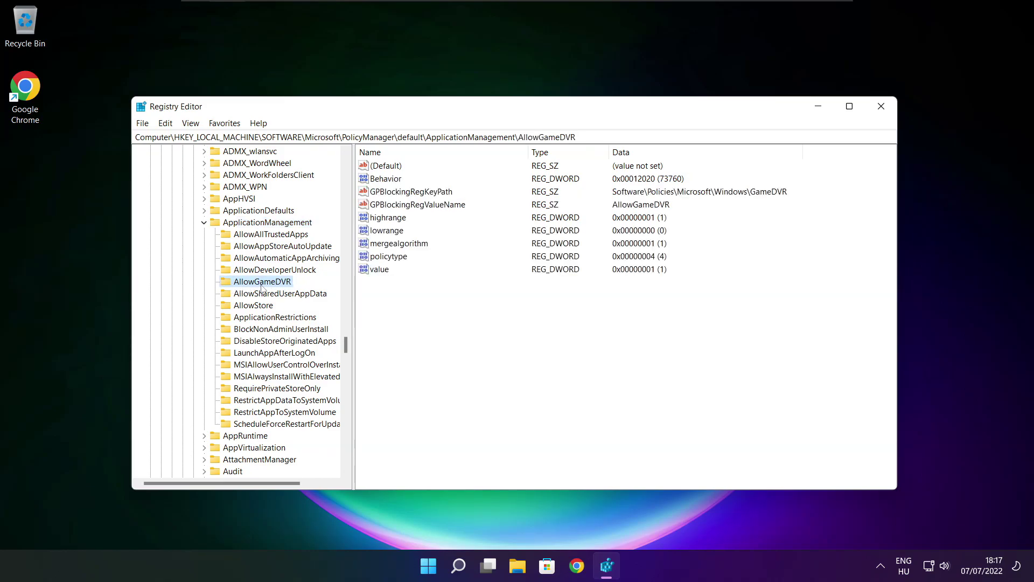
Change AllowGameDVR's 'value' data from 1 to 0 and close Registry Editor.
left_click(380, 270)
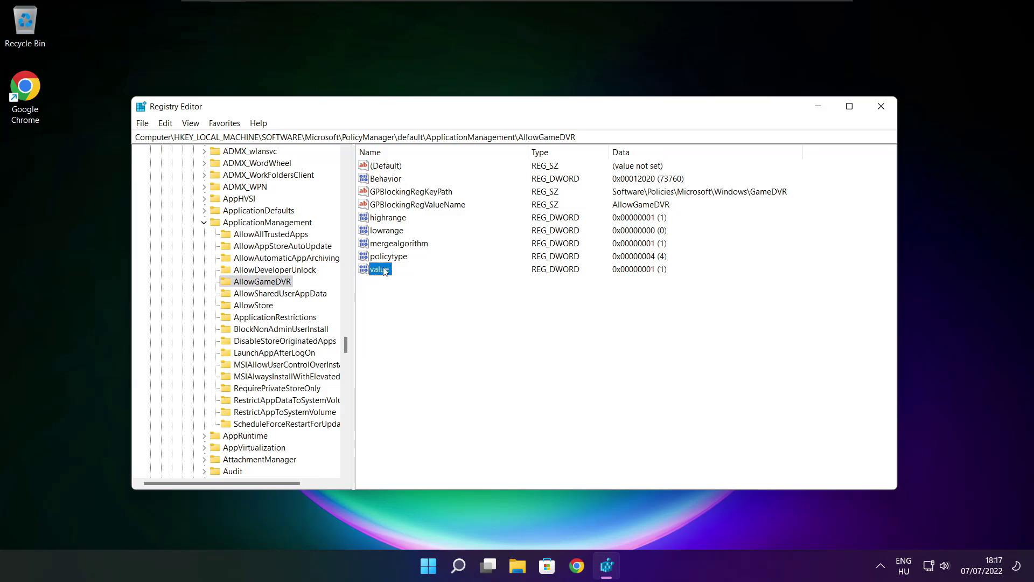
double_click(378, 269)
left_click_drag(292, 175, 524, 215)
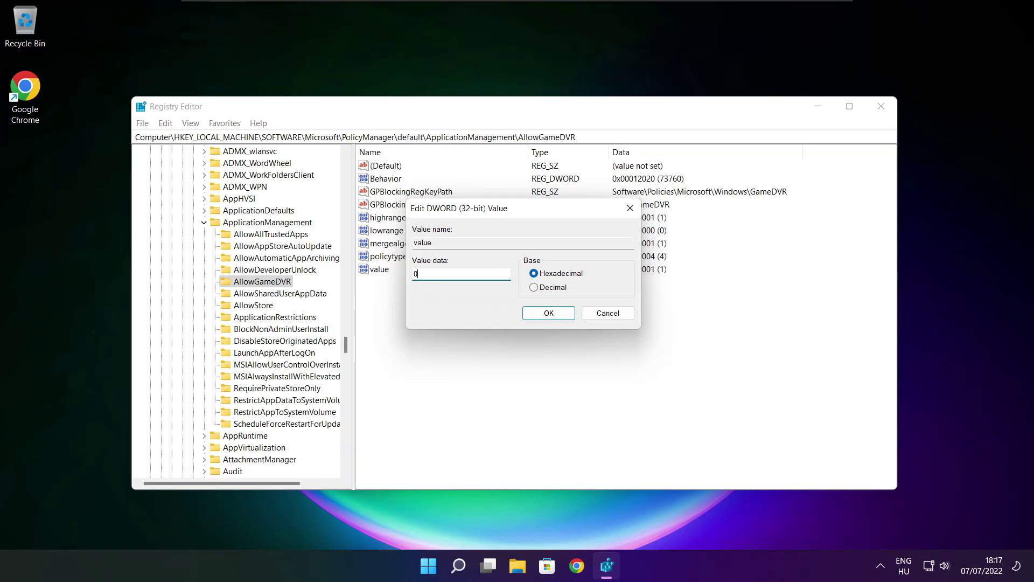
left_click(549, 313)
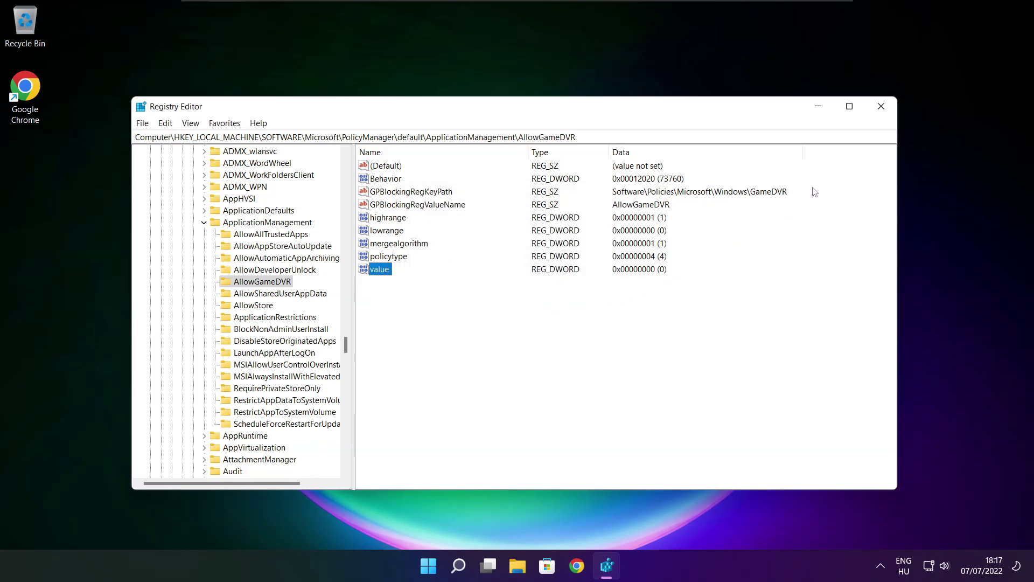
left_click(882, 109)
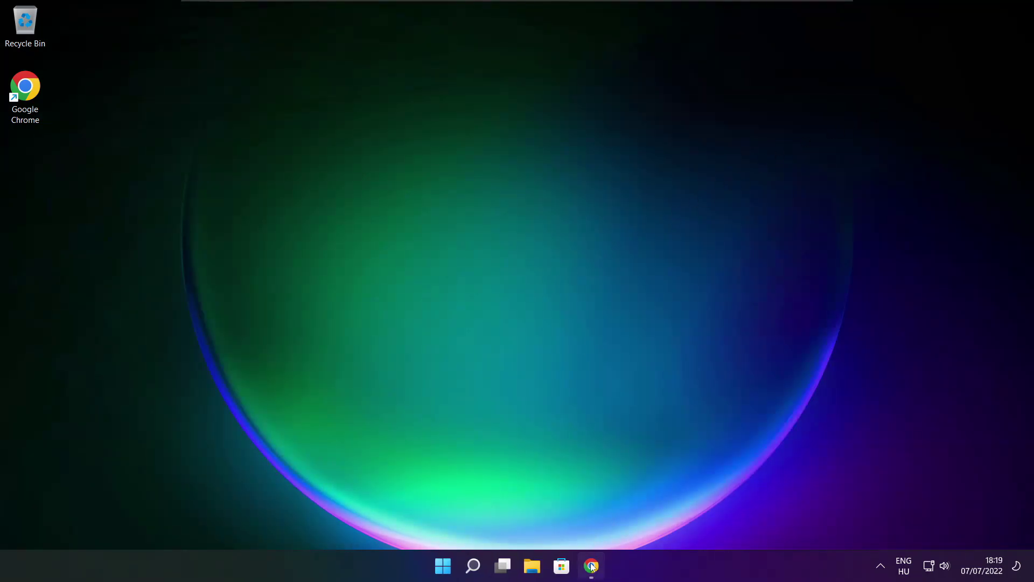
Back in Chrome, download dxwebsetup.exe, the DirectX End-User Runtime Web Installer.
left_click(592, 566)
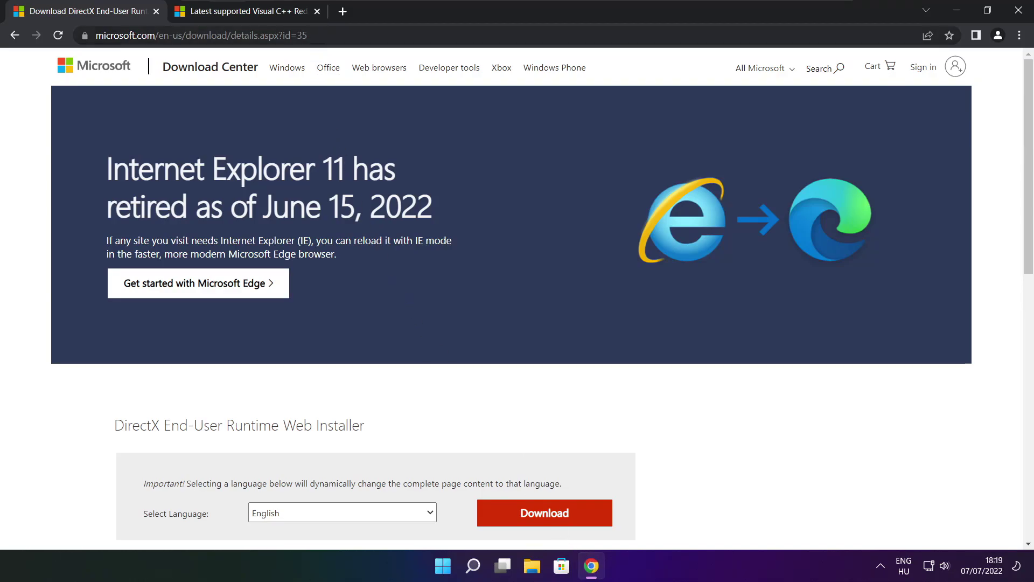
left_click_drag(309, 35, 95, 35)
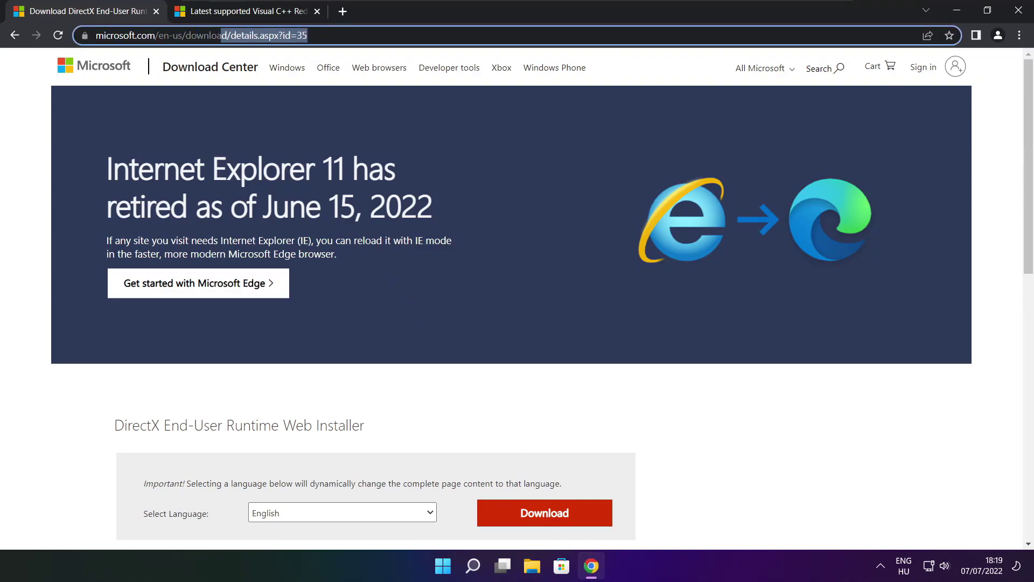
left_click(332, 52)
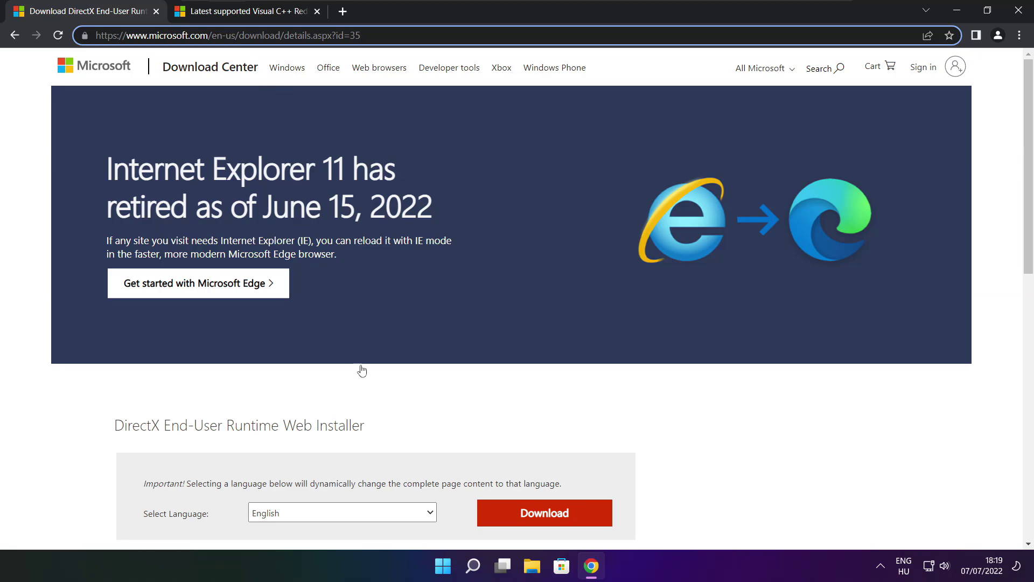
left_click(371, 388)
left_click_drag(1022, 155, 941, 247)
left_click_drag(381, 222, 89, 228)
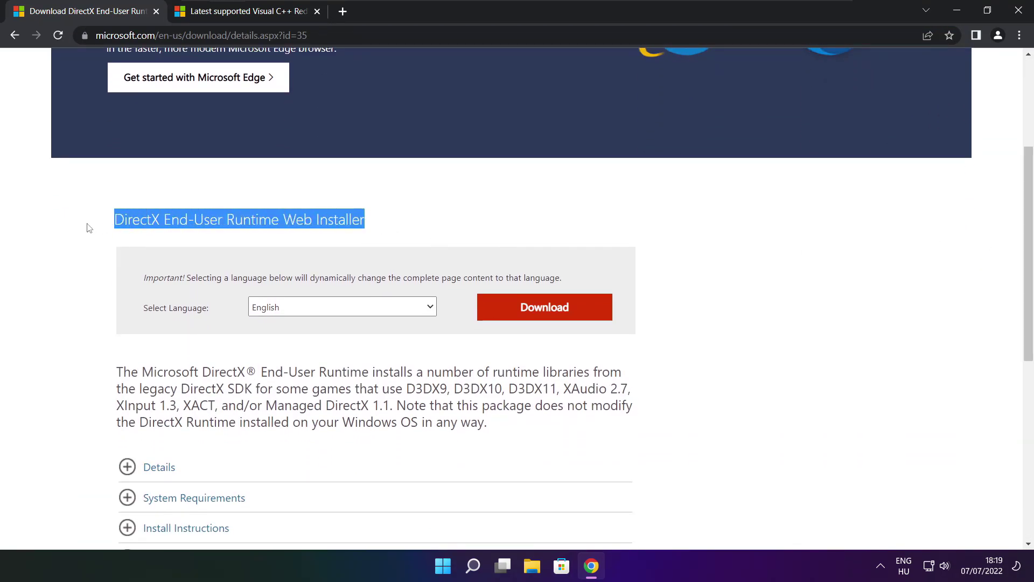
left_click(413, 228)
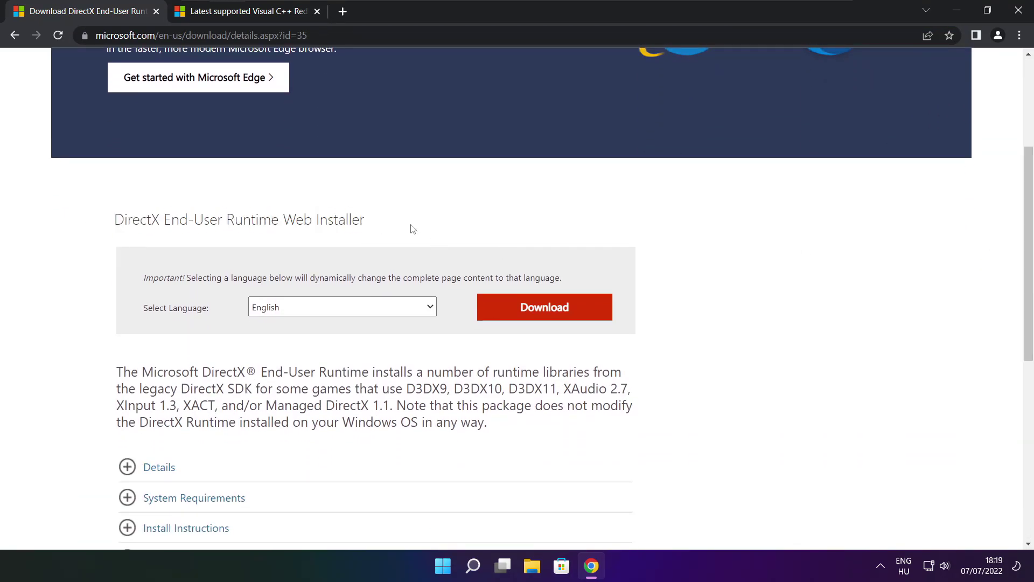
left_click(548, 311)
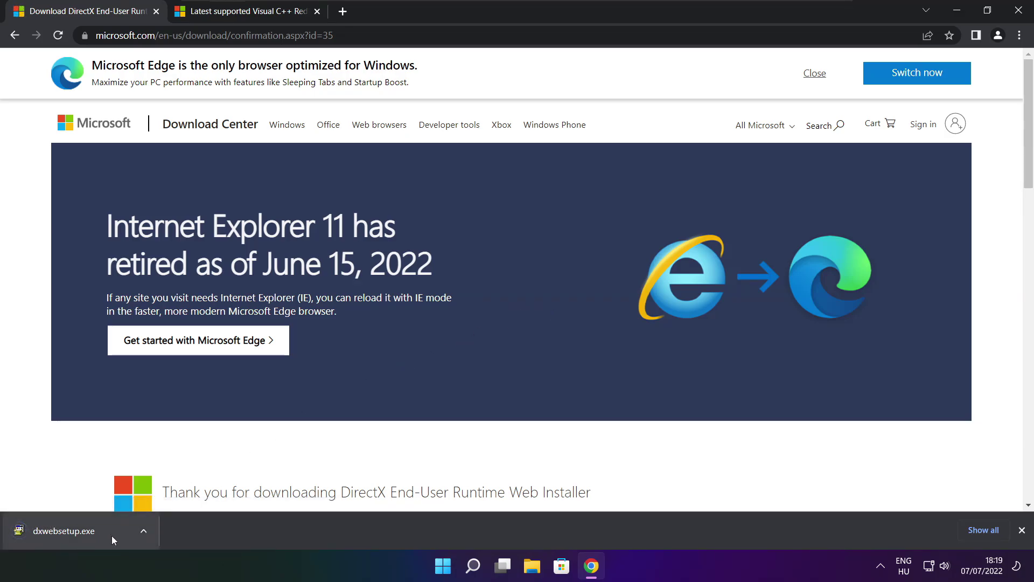
Run dxwebsetup.exe, accept the licence, skip the Bing Bar, and install DirectX through to Finish.
left_click(97, 531)
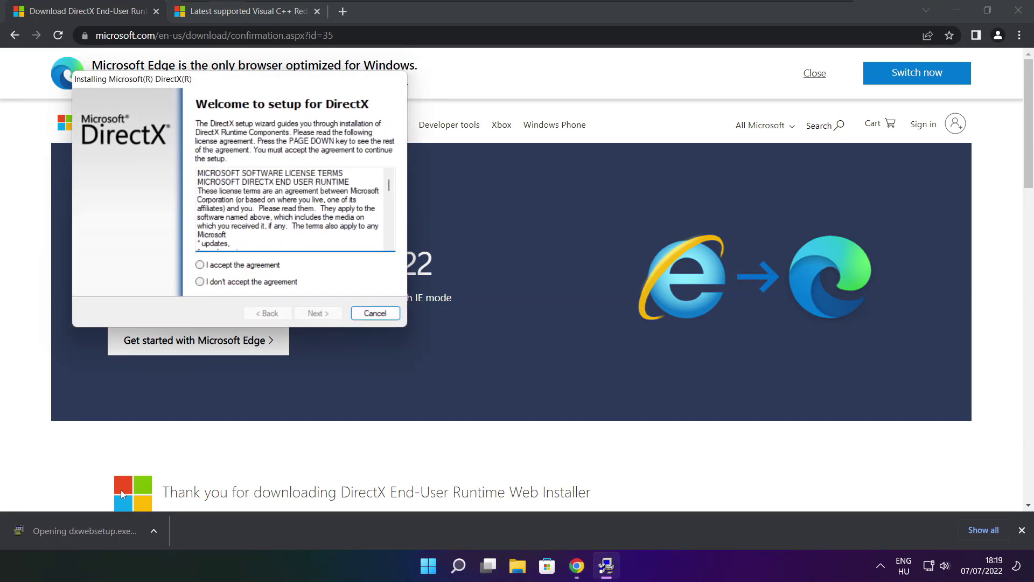
left_click_drag(221, 86, 495, 159)
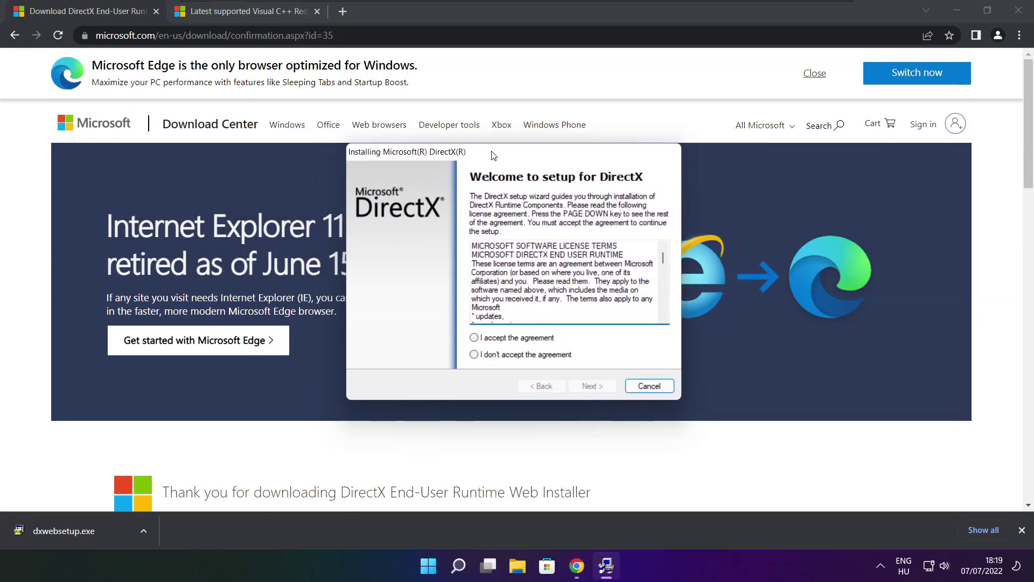
left_click_drag(663, 258, 661, 307)
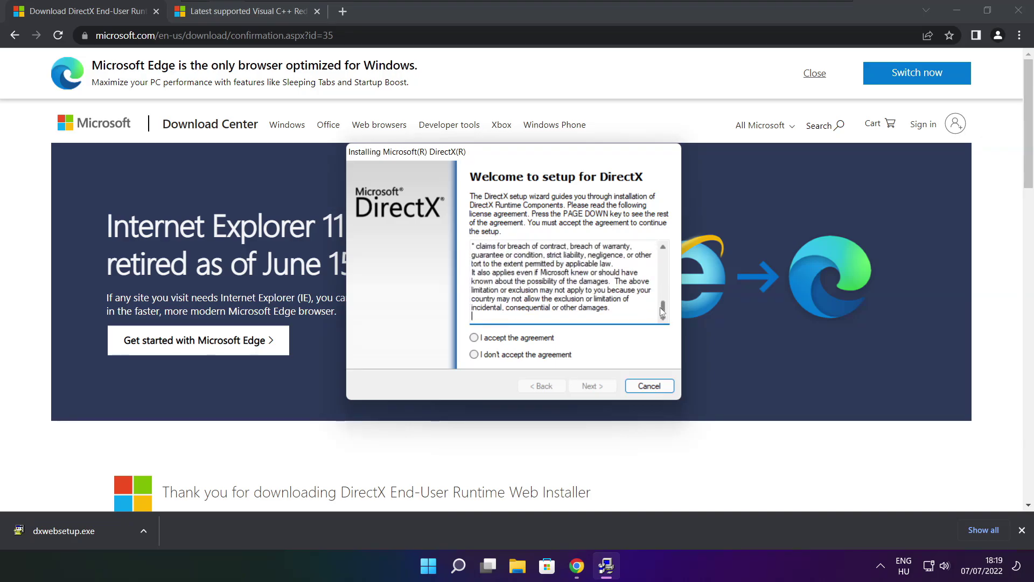
left_click(483, 338)
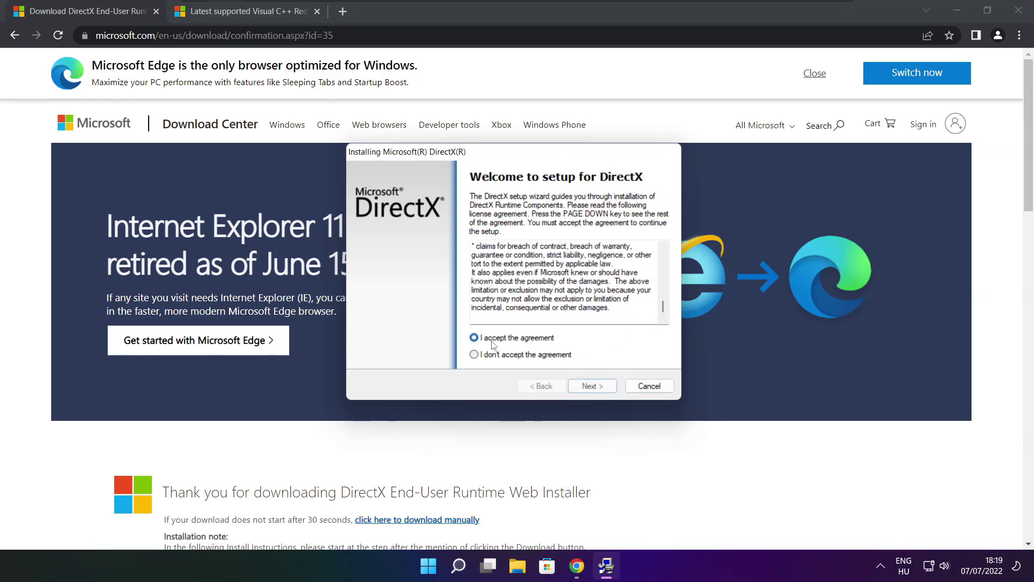
left_click(595, 387)
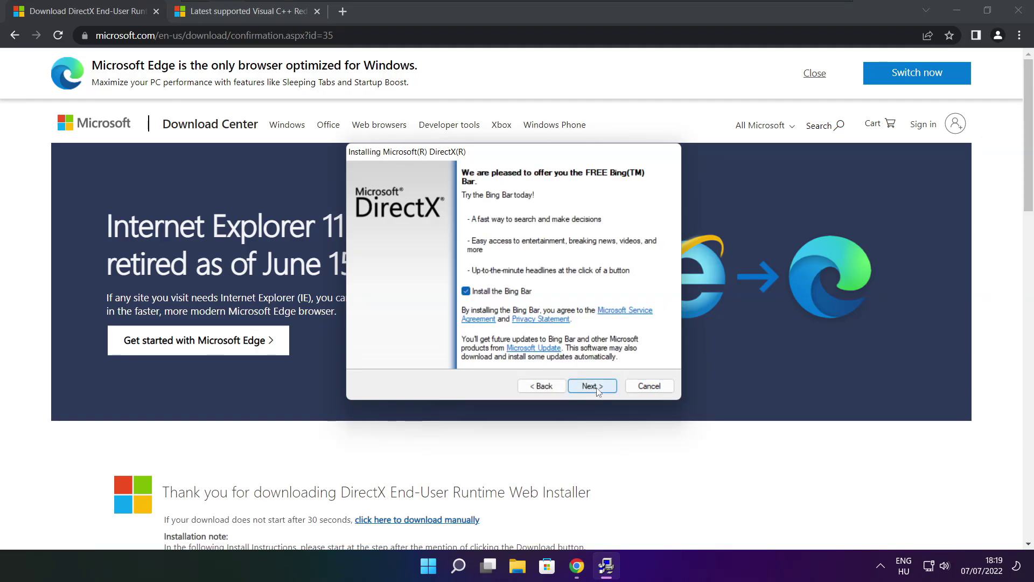
left_click(466, 292)
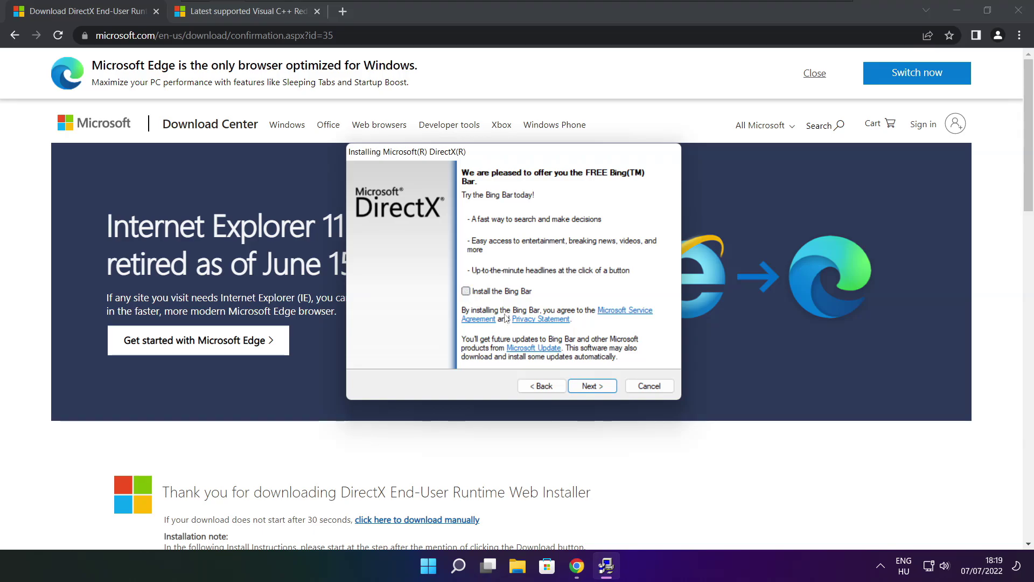
left_click(592, 386)
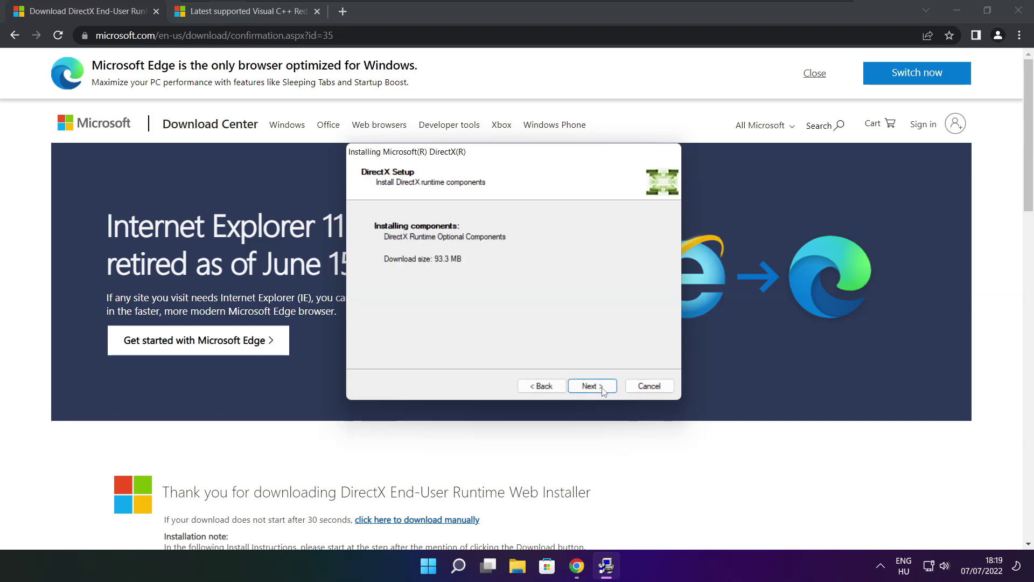
left_click(593, 386)
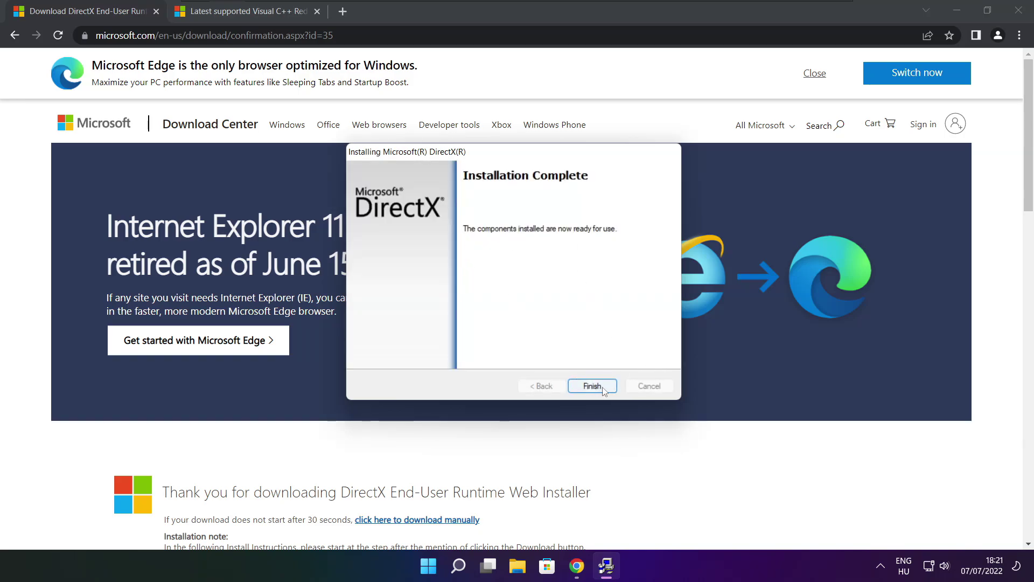
left_click(592, 385)
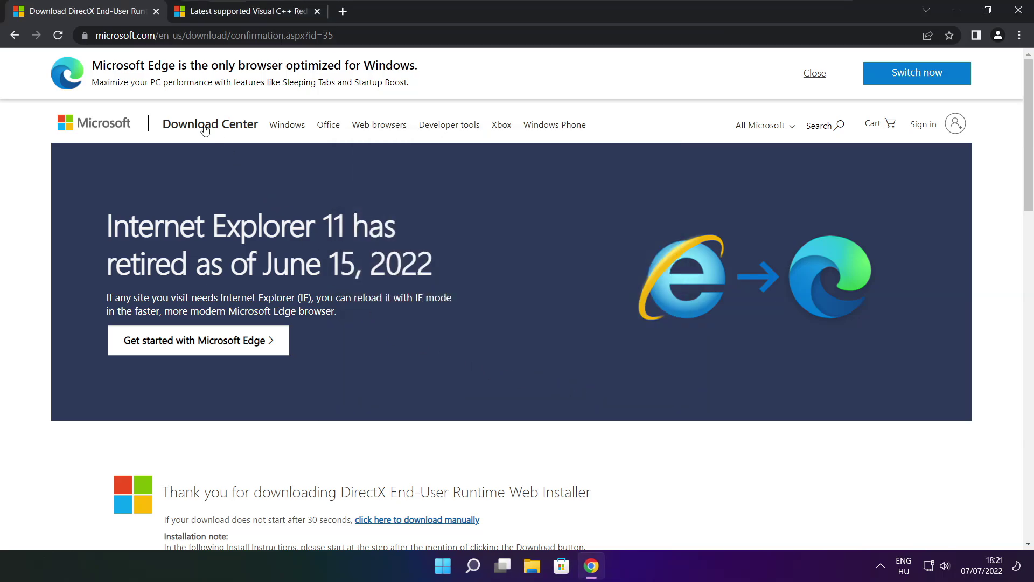